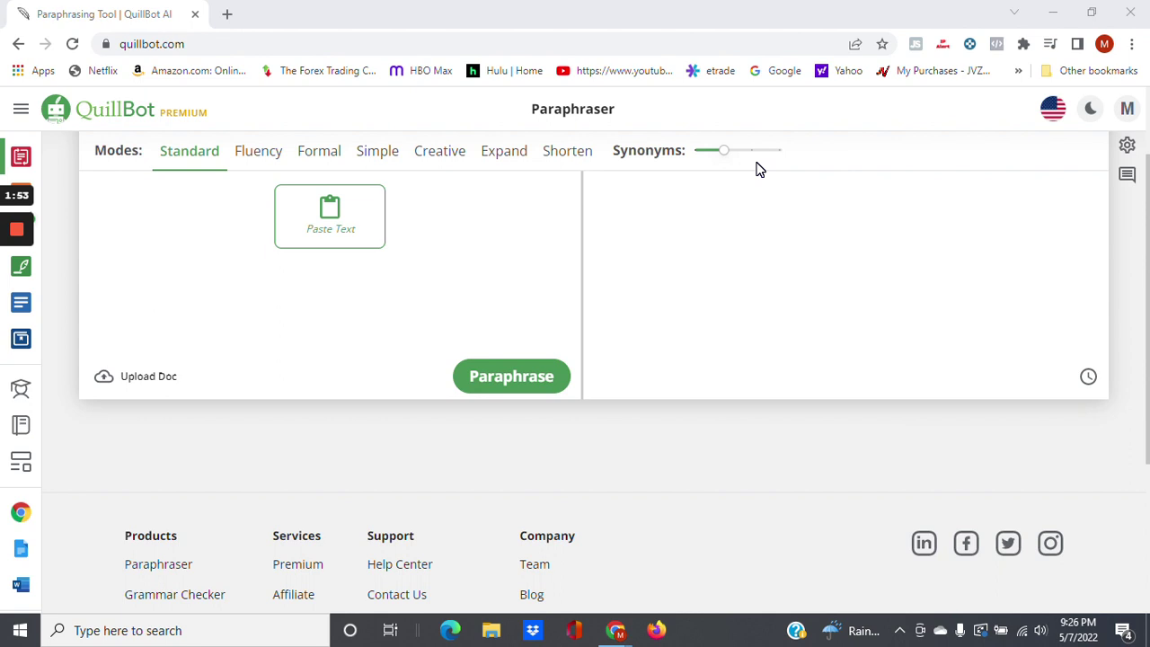
{"action": "left_click", "coordinate": [22, 158]}
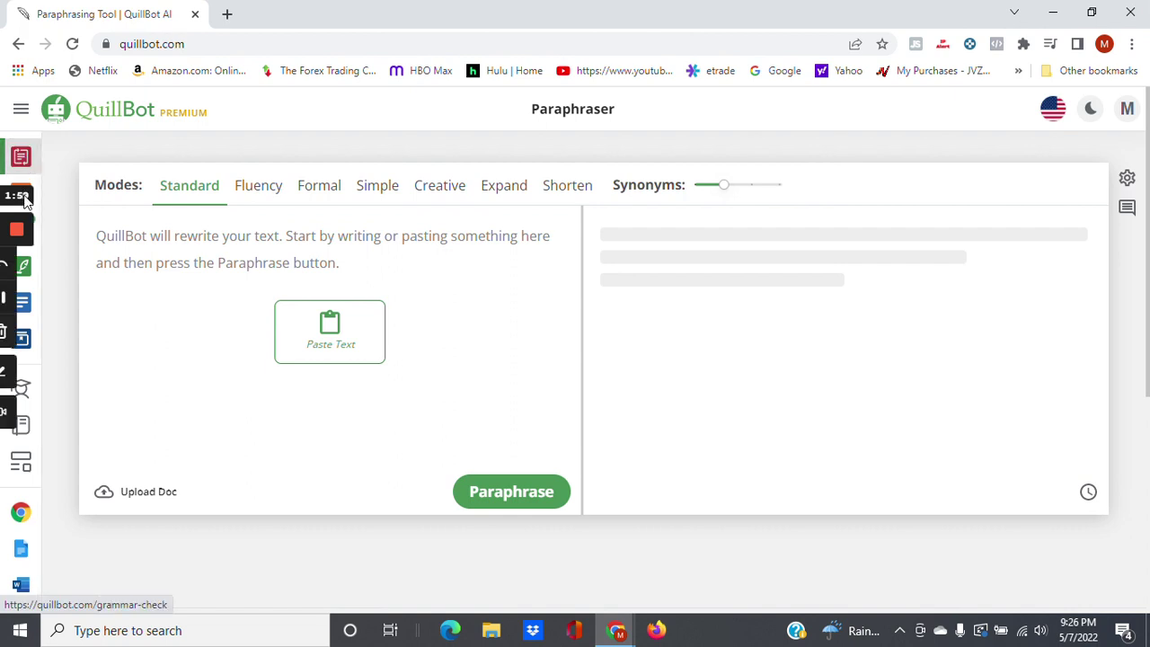
{"action": "mouse_move", "coordinate": [29, 305]}
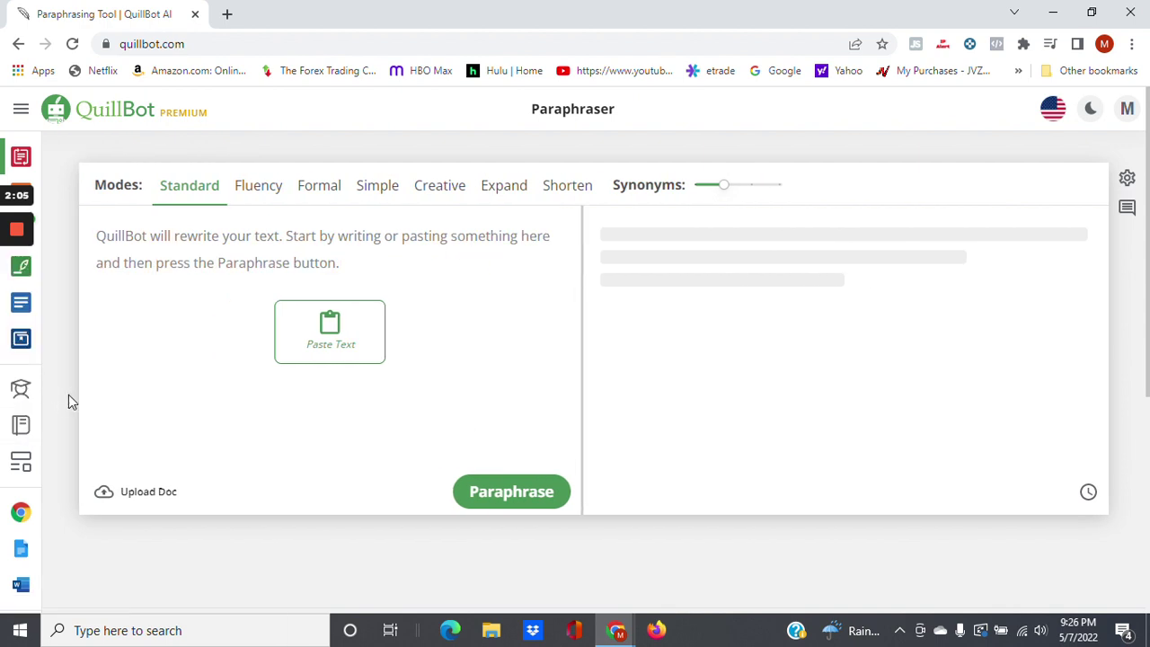
{"action": "mouse_move", "coordinate": [25, 346]}
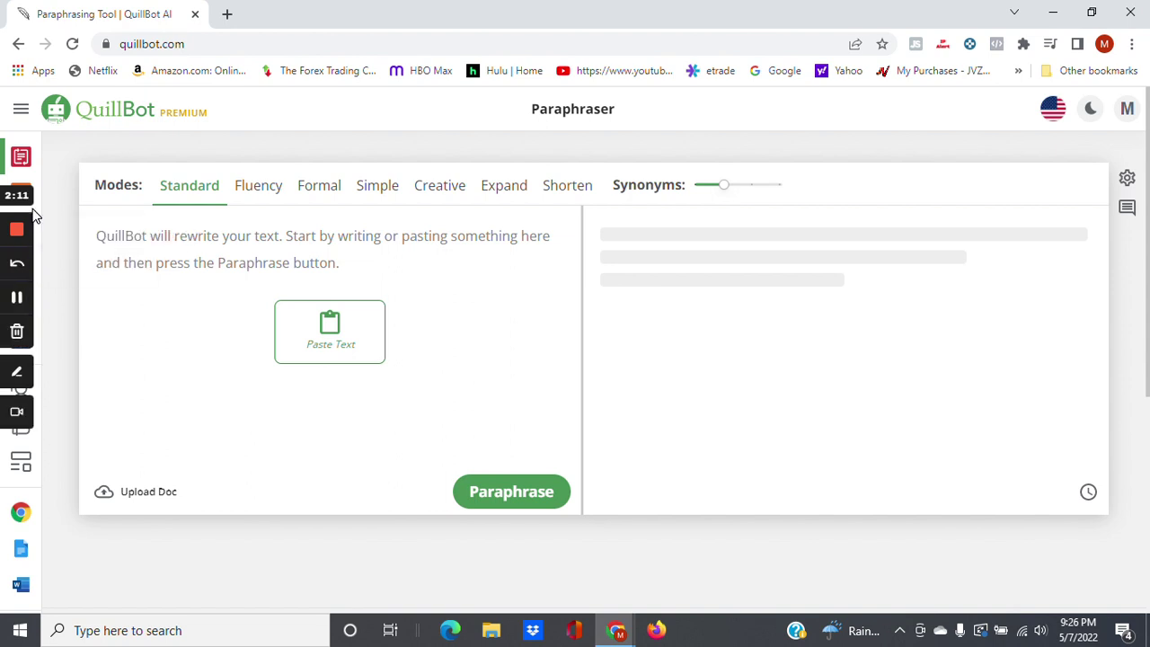
{"action": "mouse_move", "coordinate": [21, 164]}
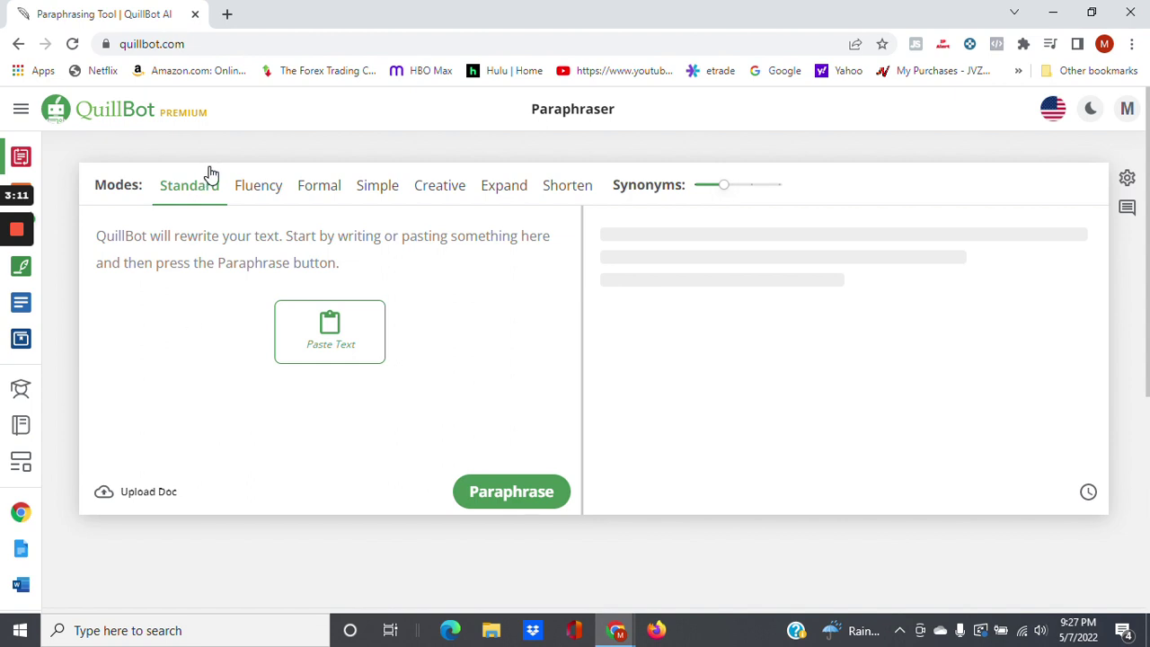
Search Google for "benefits of push ups" in a new browser tab.
{"action": "left_click", "coordinate": [226, 15]}
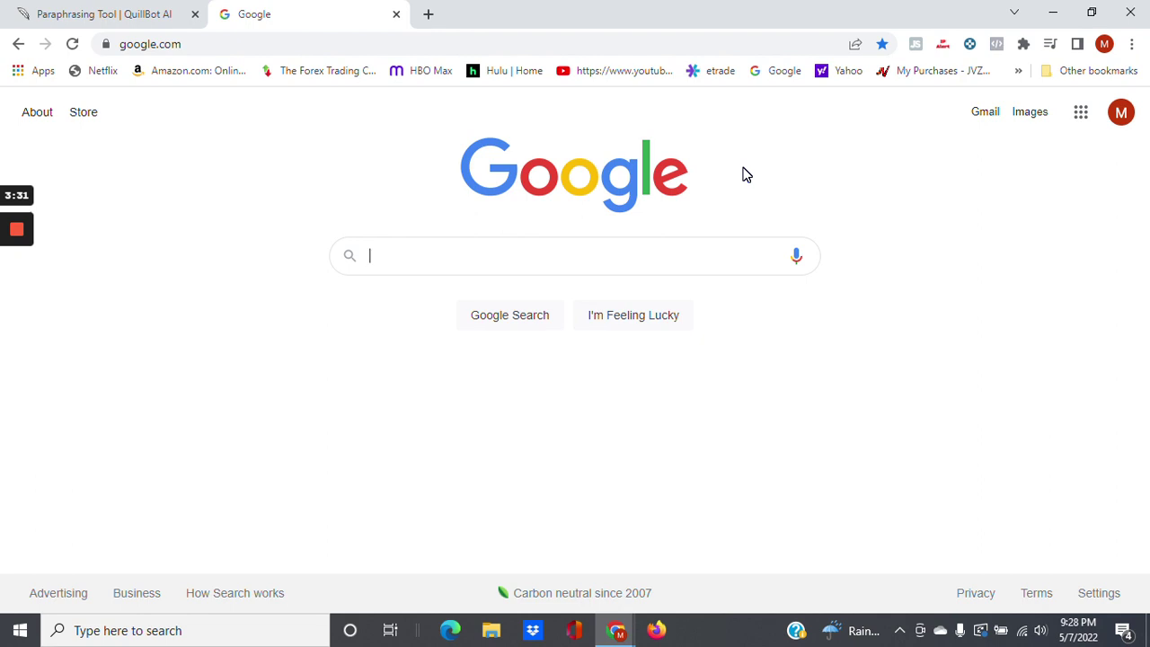
{"action": "type", "text": "benef"}
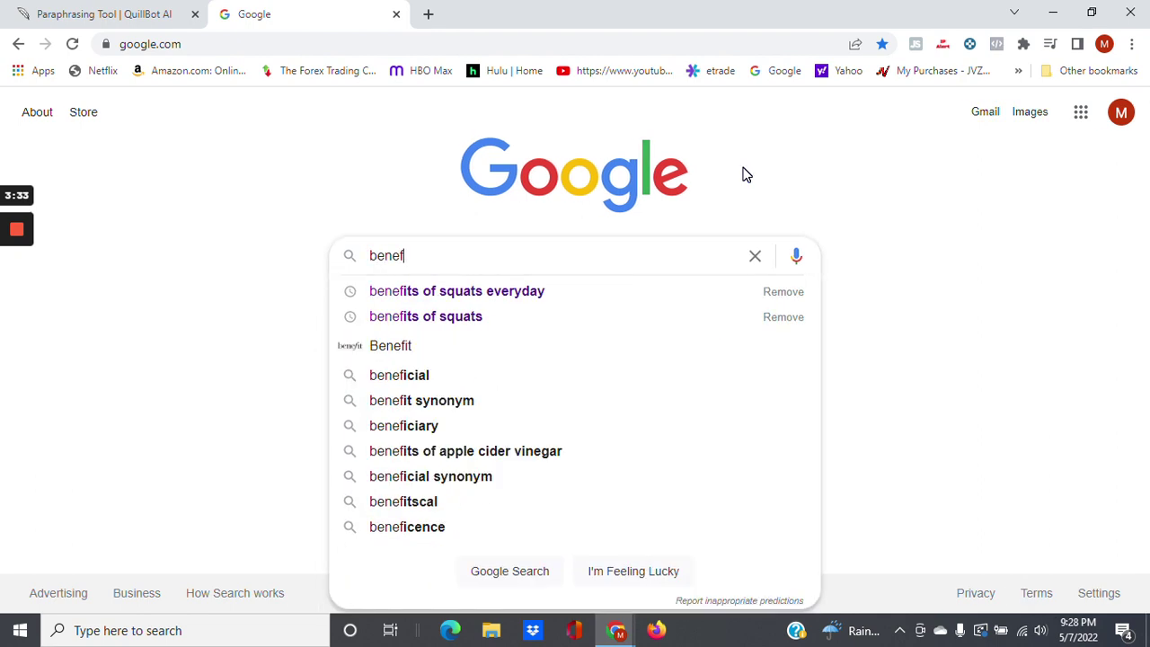
{"action": "type", "text": "its"}
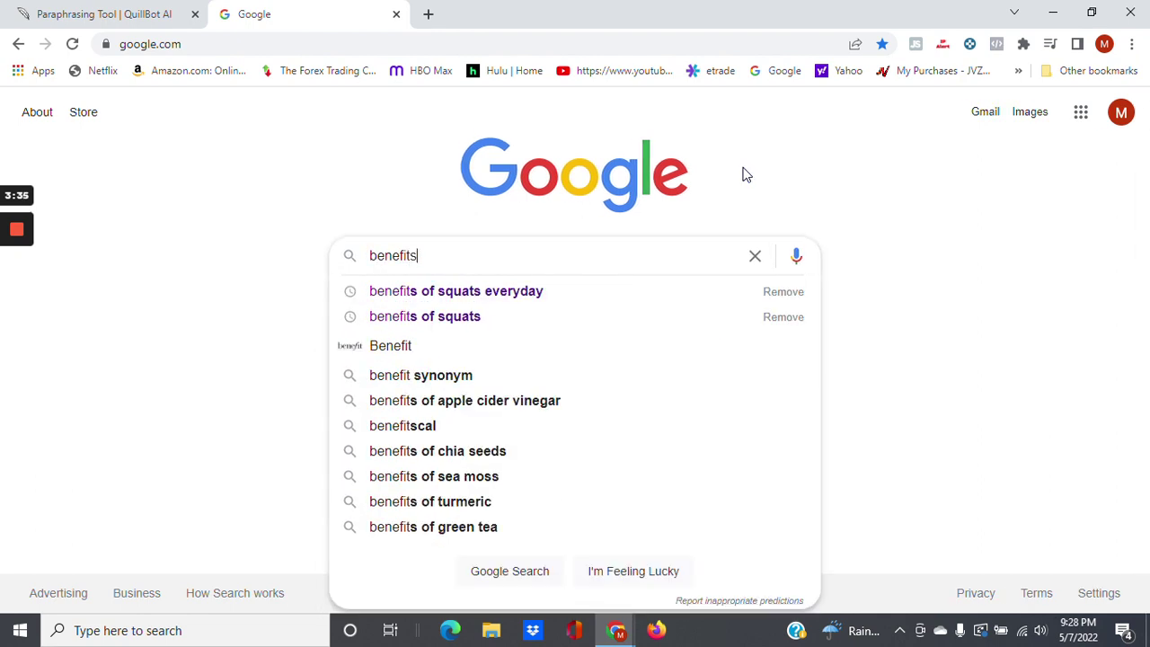
{"action": "type", "text": " of push"}
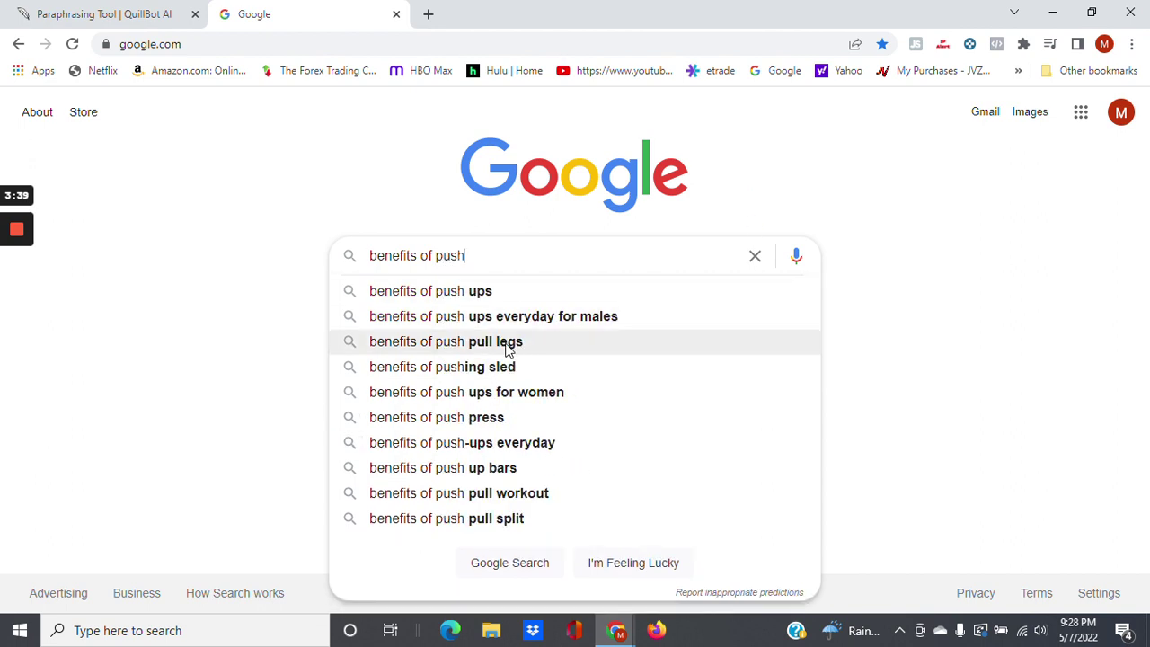
{"action": "left_click", "coordinate": [467, 297]}
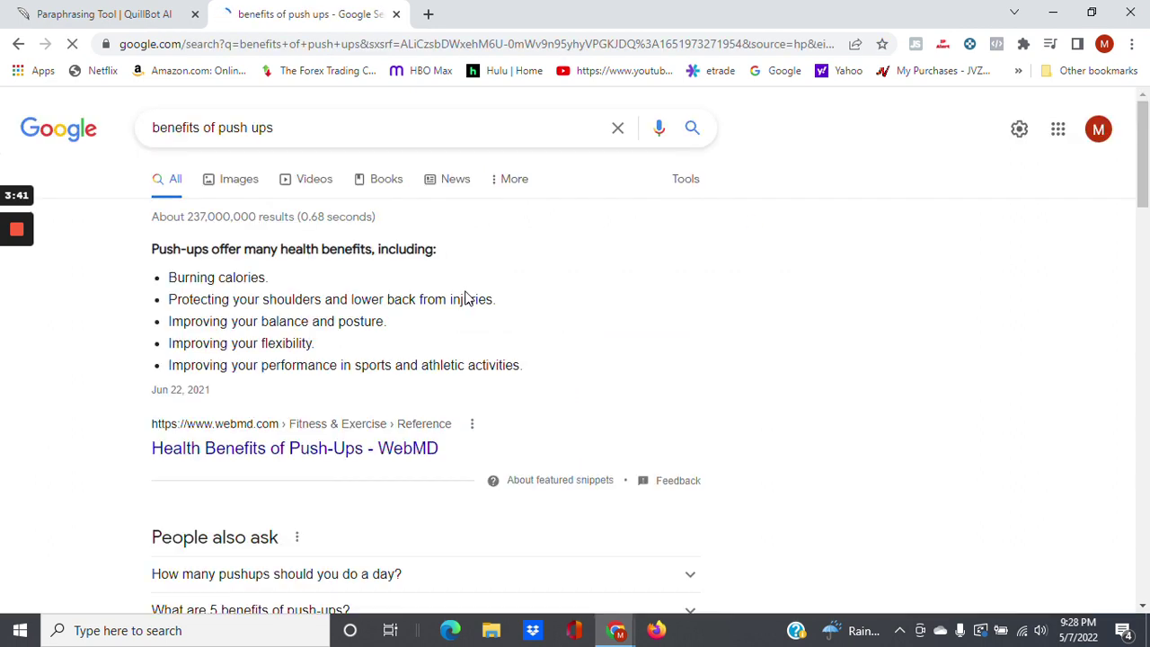
Open the Healthline article "What Are the Benefits and Risks of Doing Daily Pushups?" from the search results.
{"action": "scroll", "coordinate": [466, 299], "scroll_direction": "down", "scroll_amount": 2}
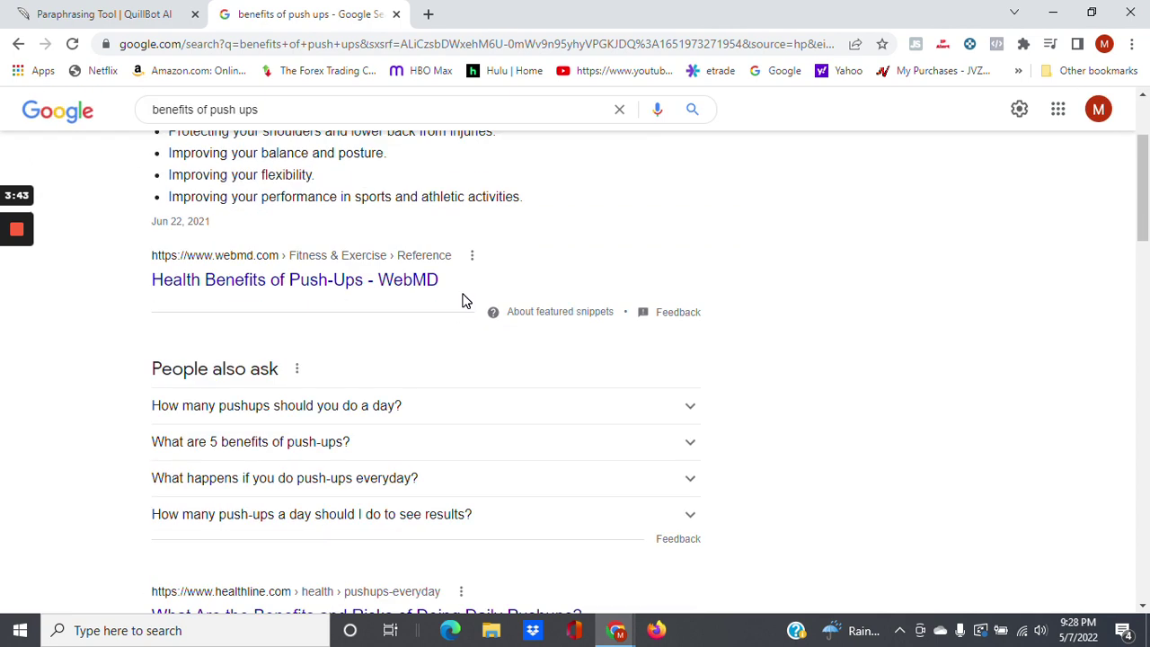
{"action": "scroll", "coordinate": [465, 300], "scroll_direction": "down", "scroll_amount": 2}
{"action": "scroll", "coordinate": [462, 300], "scroll_direction": "down", "scroll_amount": 3}
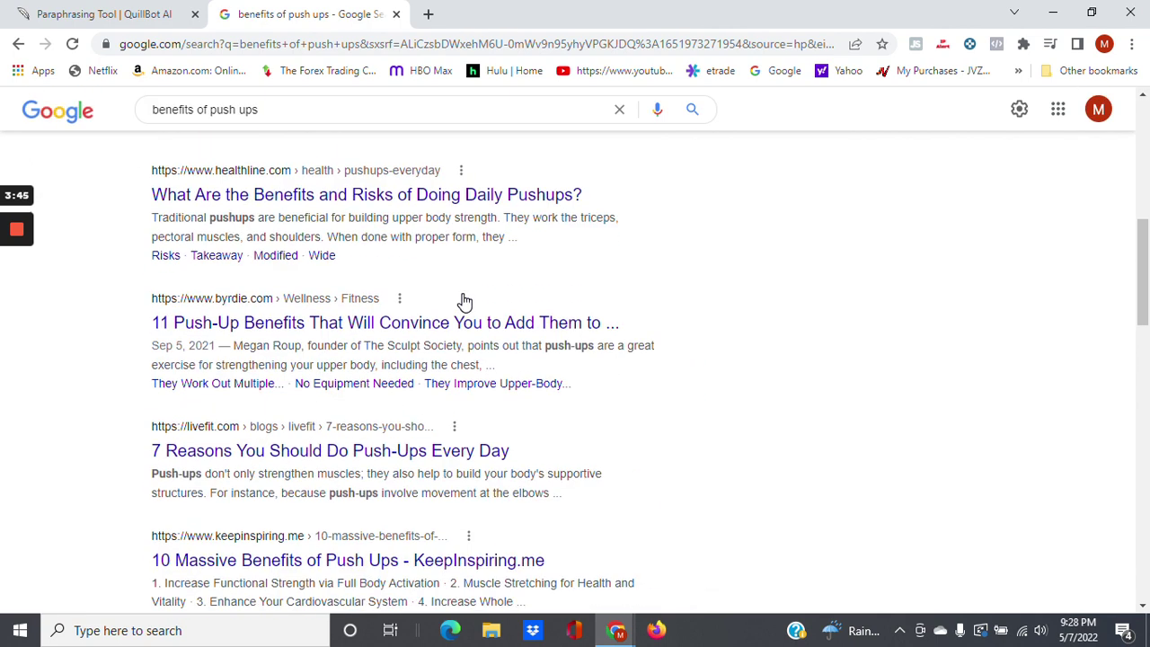
{"action": "left_click", "coordinate": [325, 200]}
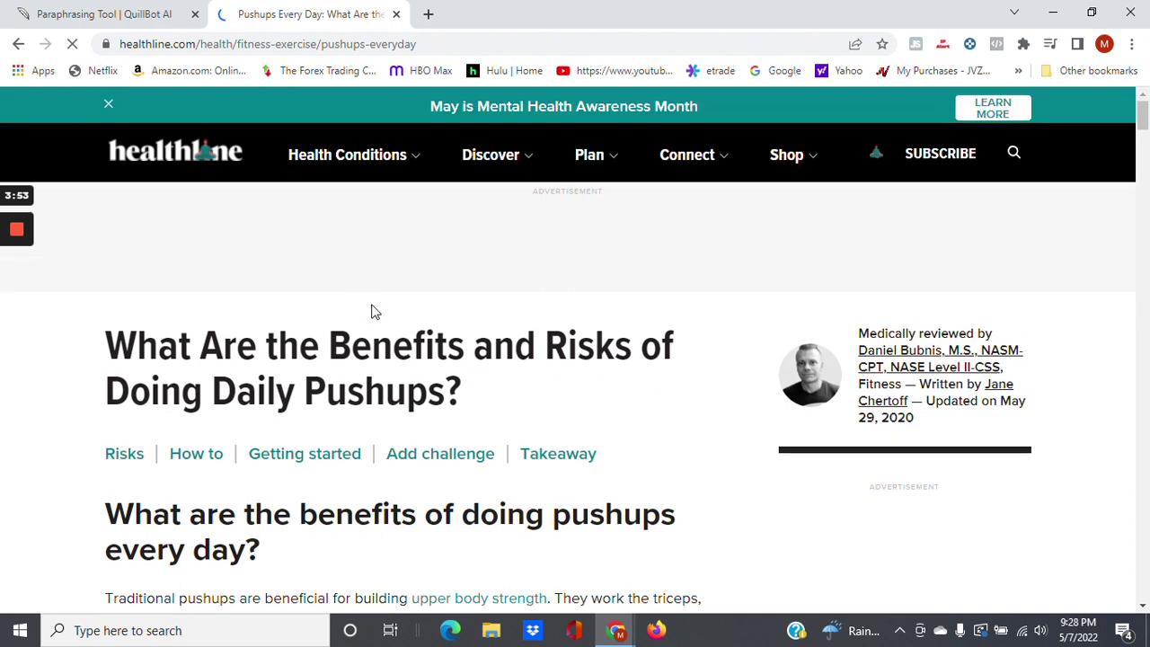
Look through the article's sections on the benefits and risks of daily pushups for a passage to reuse.
{"action": "scroll", "coordinate": [372, 311], "scroll_direction": "down", "scroll_amount": 3}
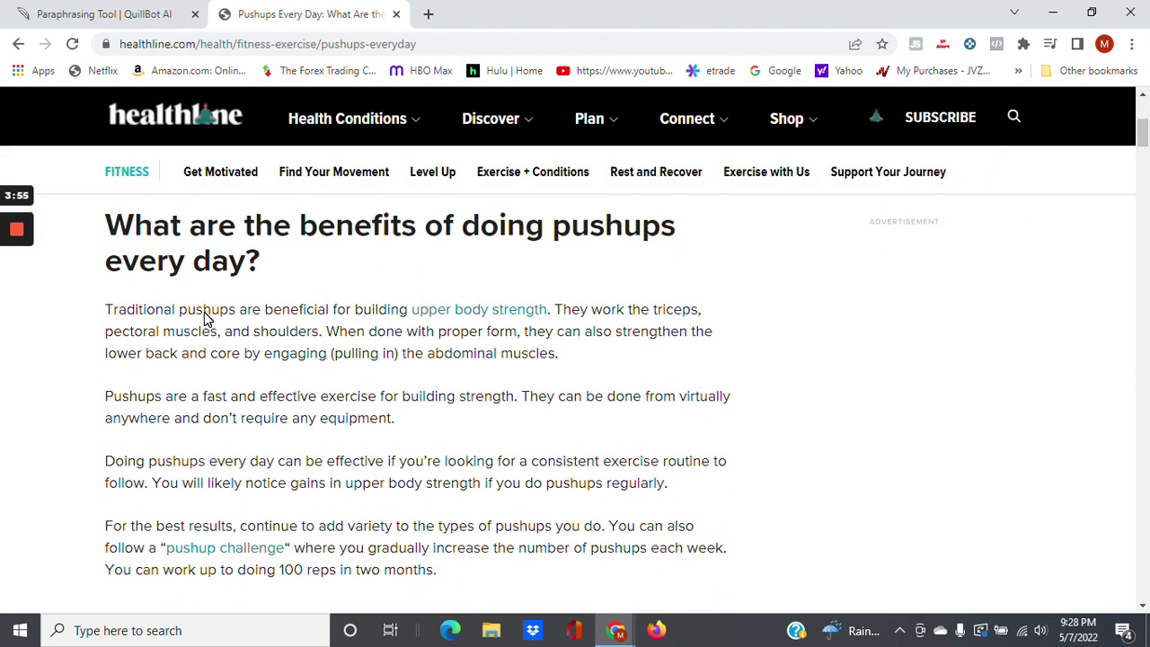
{"action": "scroll", "coordinate": [386, 356], "scroll_direction": "down", "scroll_amount": 1}
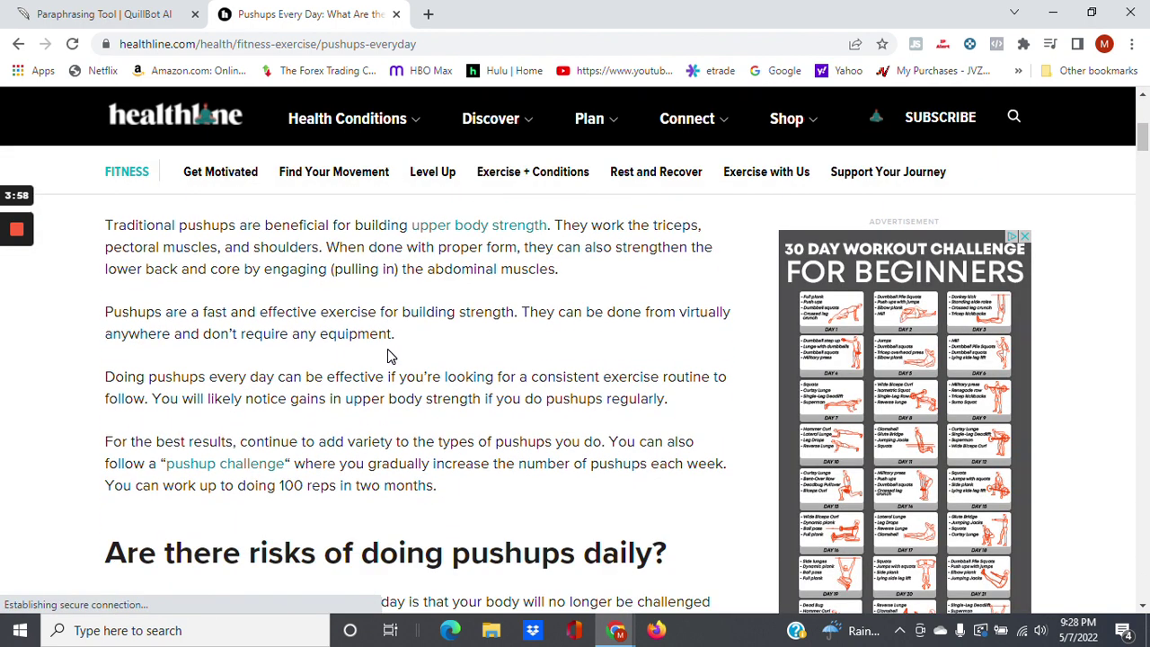
{"action": "scroll", "coordinate": [389, 356], "scroll_direction": "down", "scroll_amount": 2}
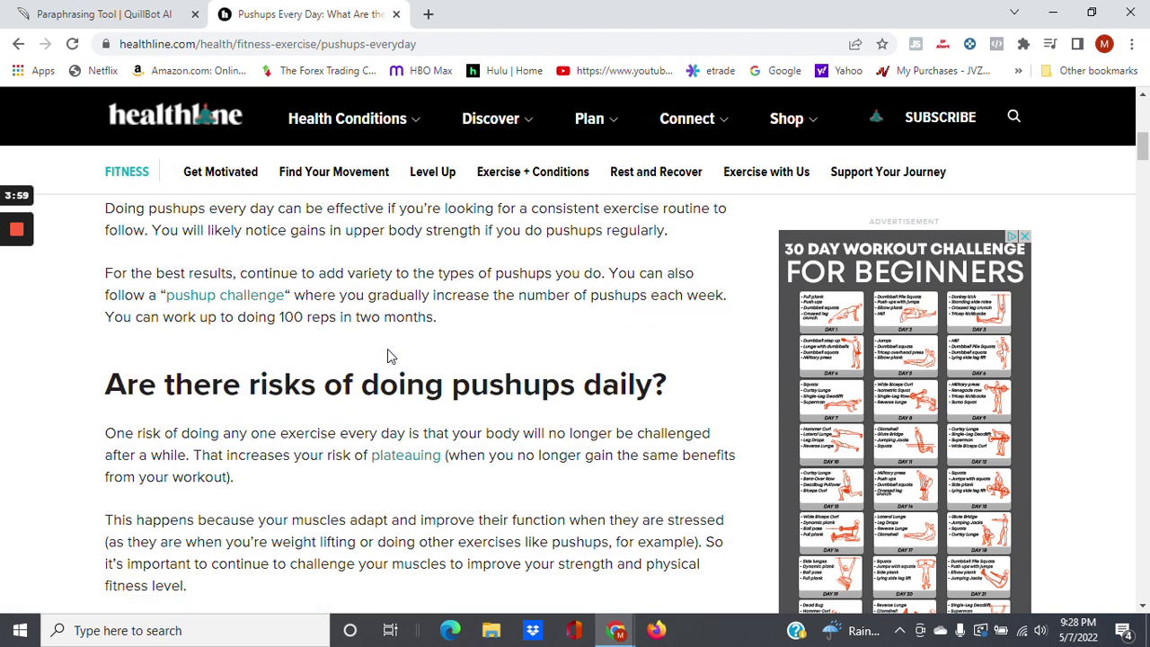
{"action": "scroll", "coordinate": [388, 356], "scroll_direction": "down", "scroll_amount": 4}
{"action": "scroll", "coordinate": [388, 355], "scroll_direction": "down", "scroll_amount": 3}
{"action": "scroll", "coordinate": [388, 355], "scroll_direction": "up", "scroll_amount": 8}
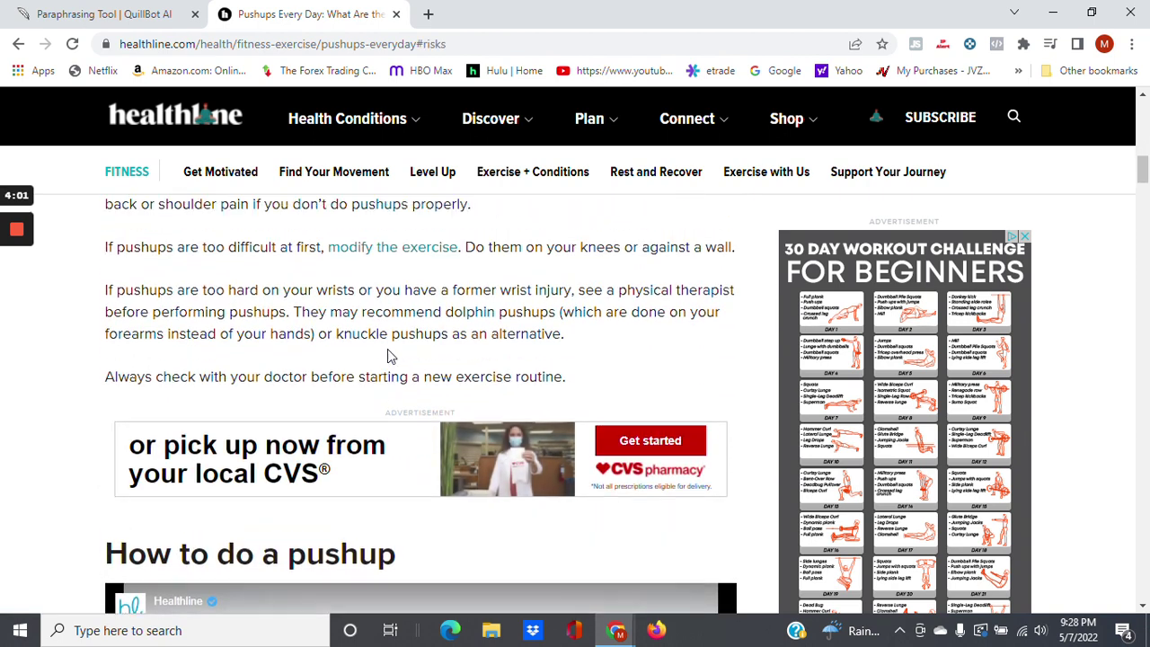
{"action": "scroll", "coordinate": [388, 356], "scroll_direction": "up", "scroll_amount": 4}
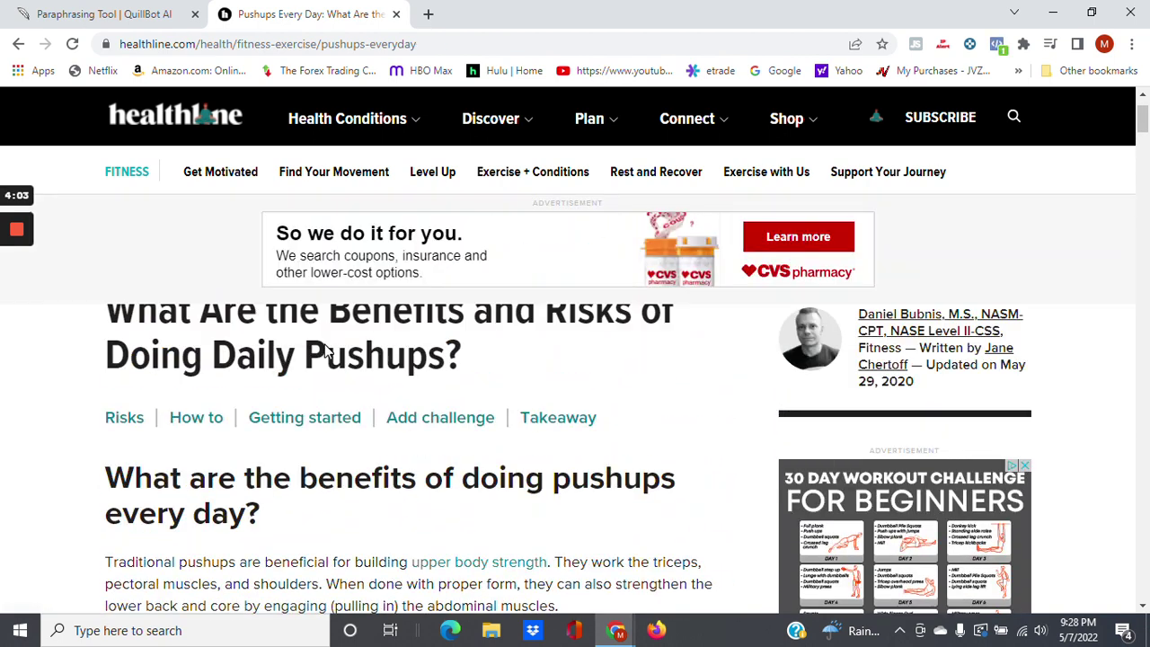
{"action": "scroll", "coordinate": [333, 369], "scroll_direction": "down", "scroll_amount": 2}
{"action": "scroll", "coordinate": [270, 423], "scroll_direction": "down", "scroll_amount": 1}
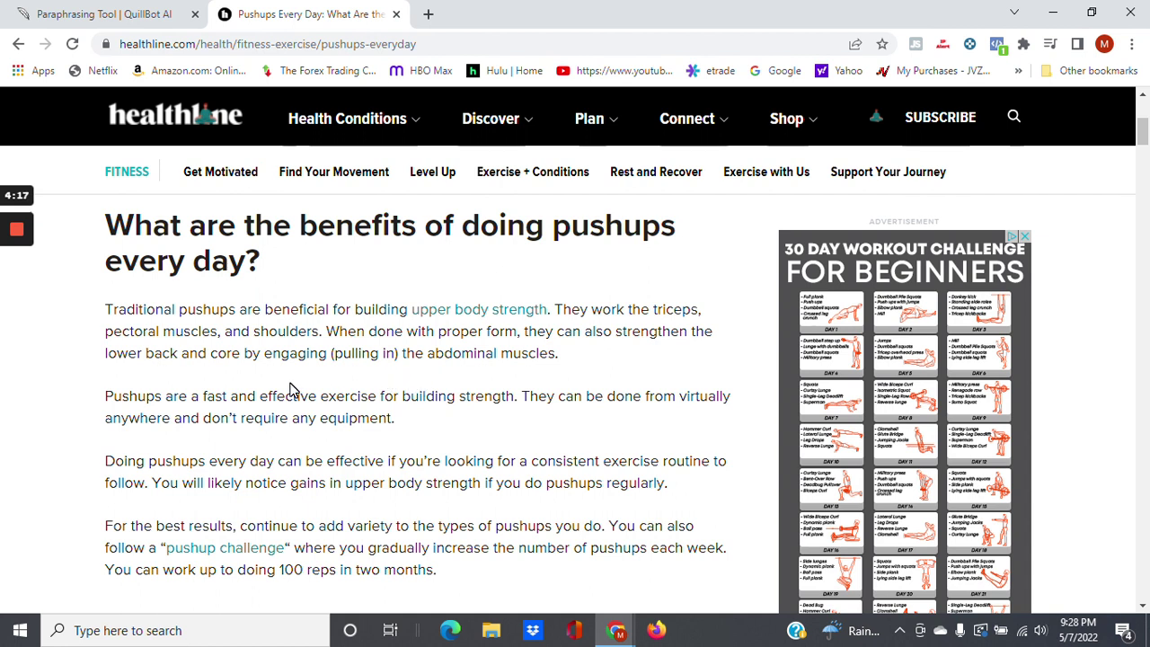
Copy the four paragraphs under "What are the benefits of doing pushups every day?".
{"action": "scroll", "coordinate": [286, 386], "scroll_direction": "down", "scroll_amount": 2}
{"action": "scroll", "coordinate": [272, 381], "scroll_direction": "up", "scroll_amount": 2}
{"action": "left_click_drag", "start_coordinate": [105, 311], "coordinate": [670, 565]}
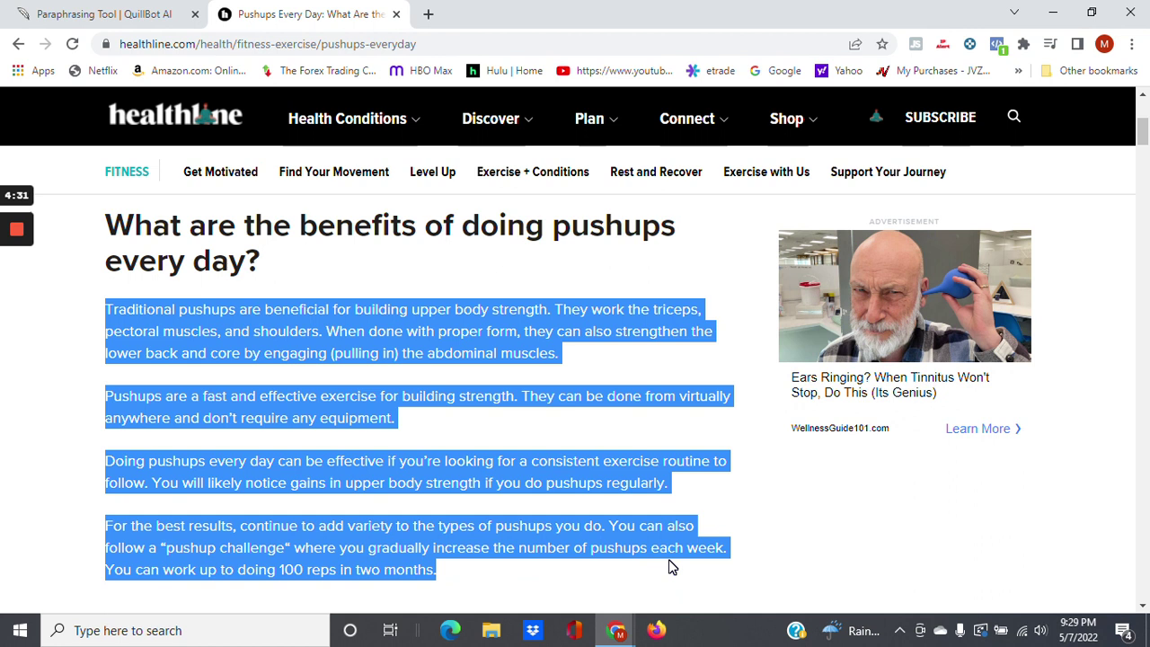
{"action": "right_click", "coordinate": [454, 327]}
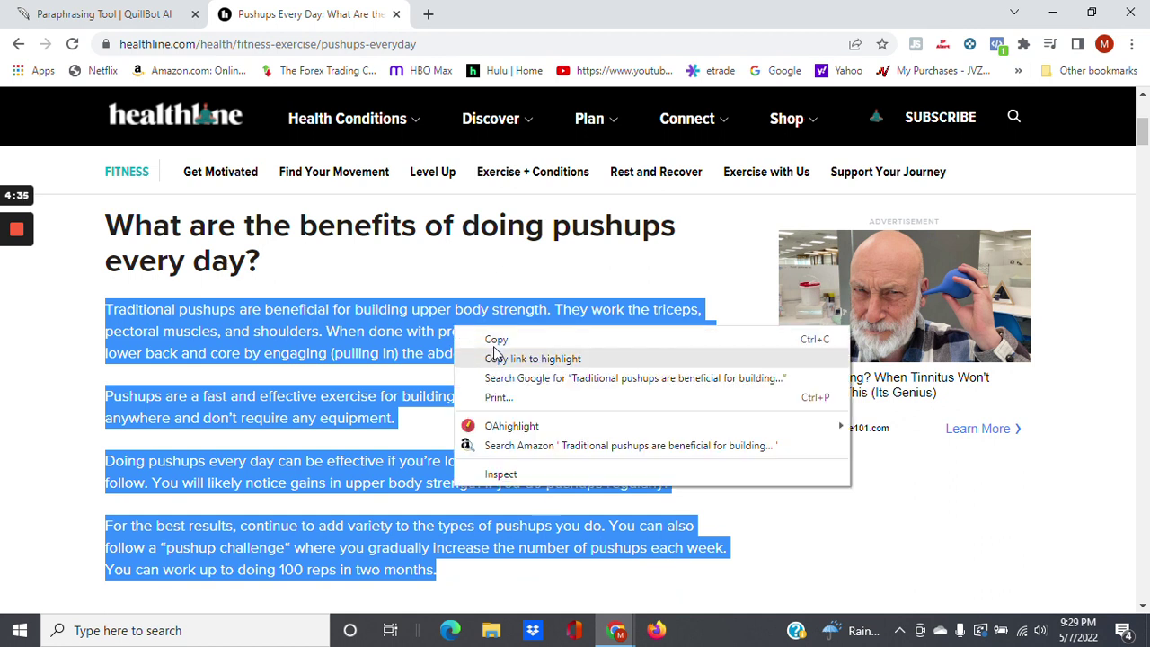
{"action": "left_click", "coordinate": [496, 339]}
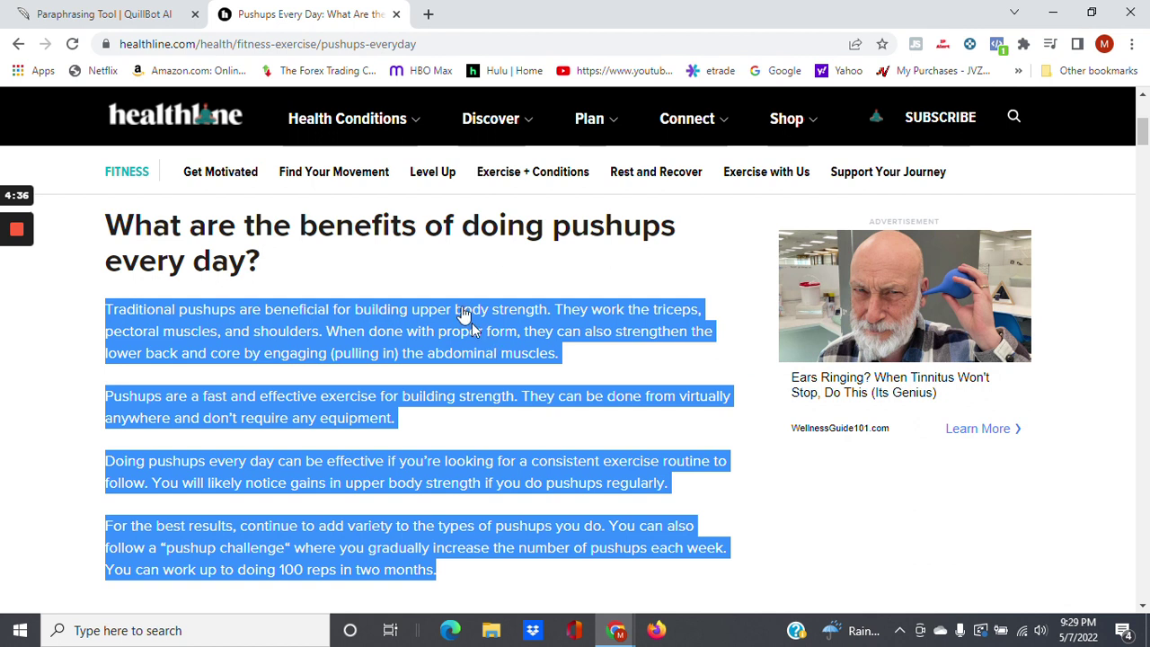
Switch to QuillBot, paste the copied paragraphs into the Paraphraser and paraphrase them in Standard mode.
{"action": "left_click", "coordinate": [80, 15]}
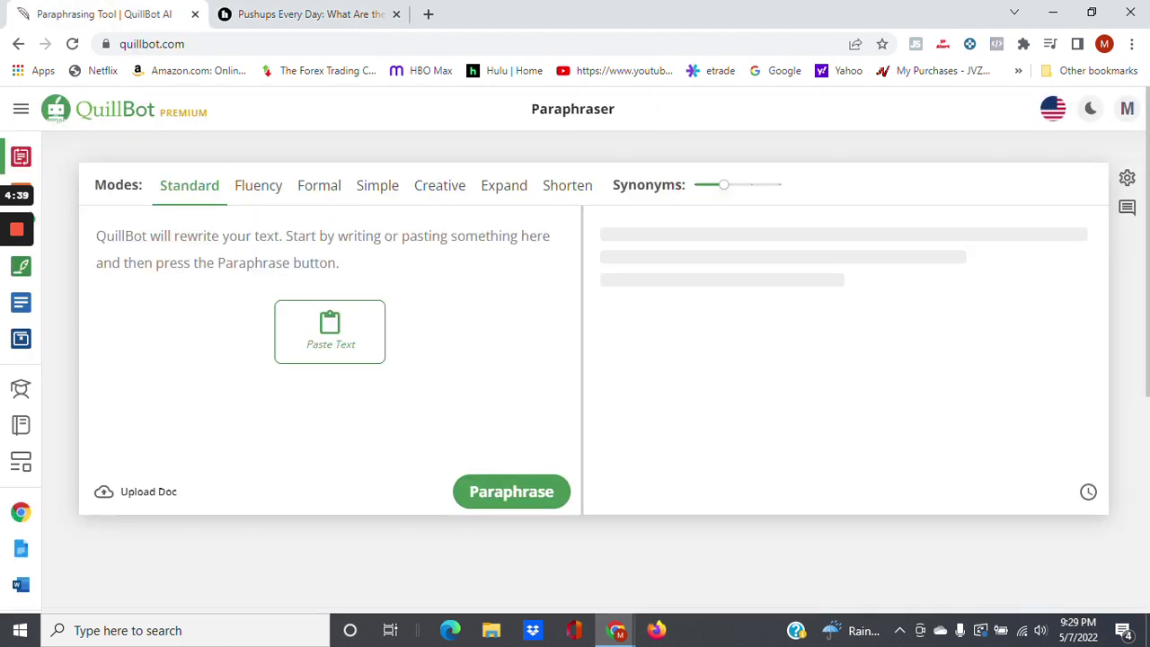
{"action": "left_click", "coordinate": [97, 235]}
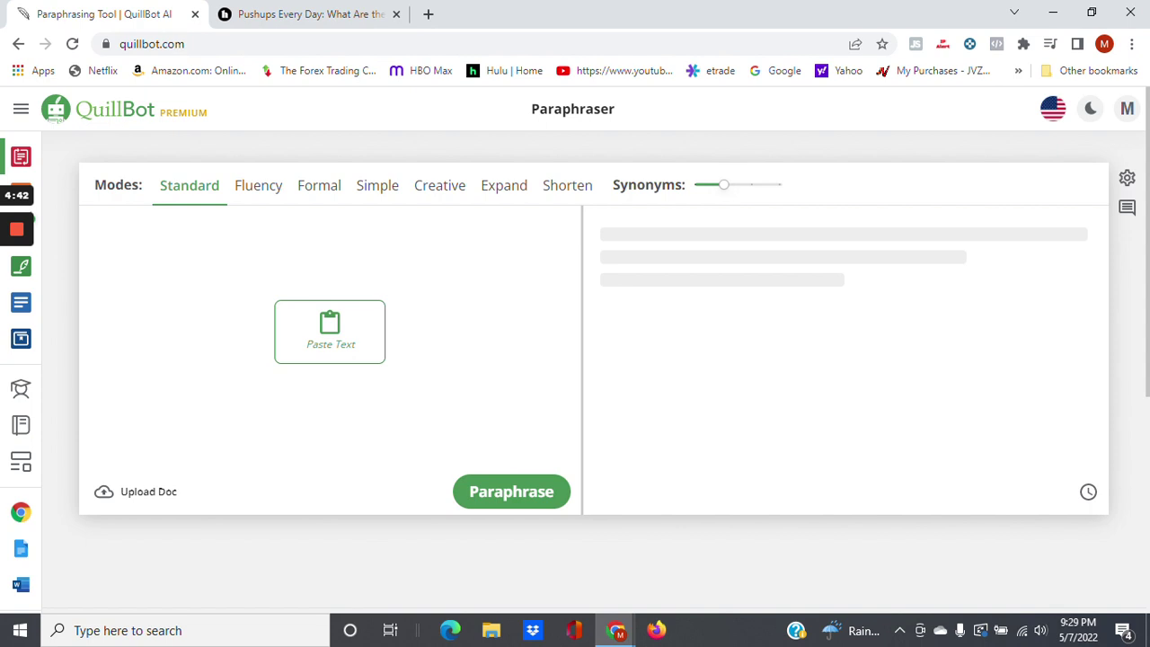
{"action": "key", "text": "ctrl+v"}
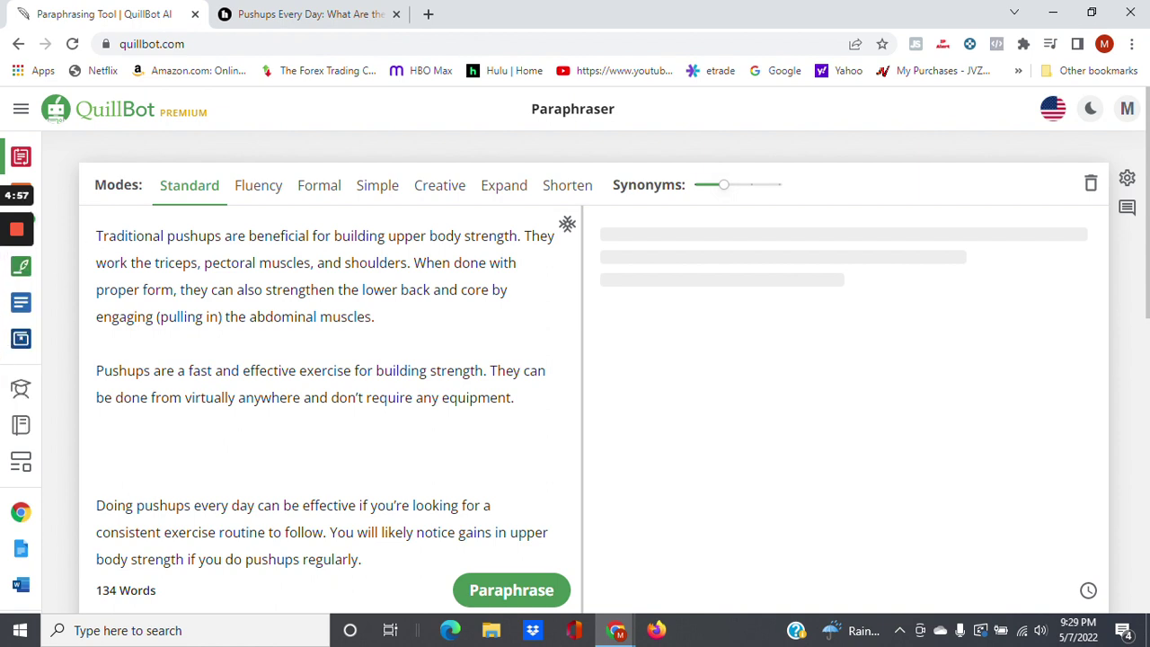
{"action": "left_click", "coordinate": [492, 595]}
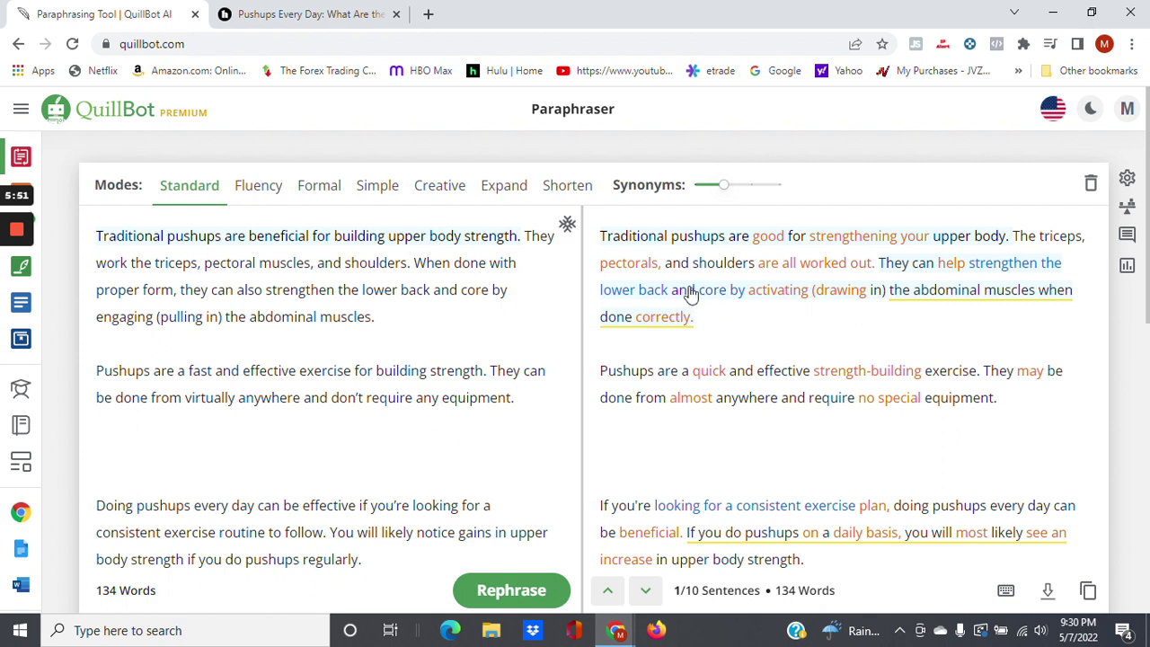
Replace "good" with the synonym "great" in the first paraphrased sentence.
{"action": "left_click", "coordinate": [643, 248]}
{"action": "mouse_move", "coordinate": [788, 253]}
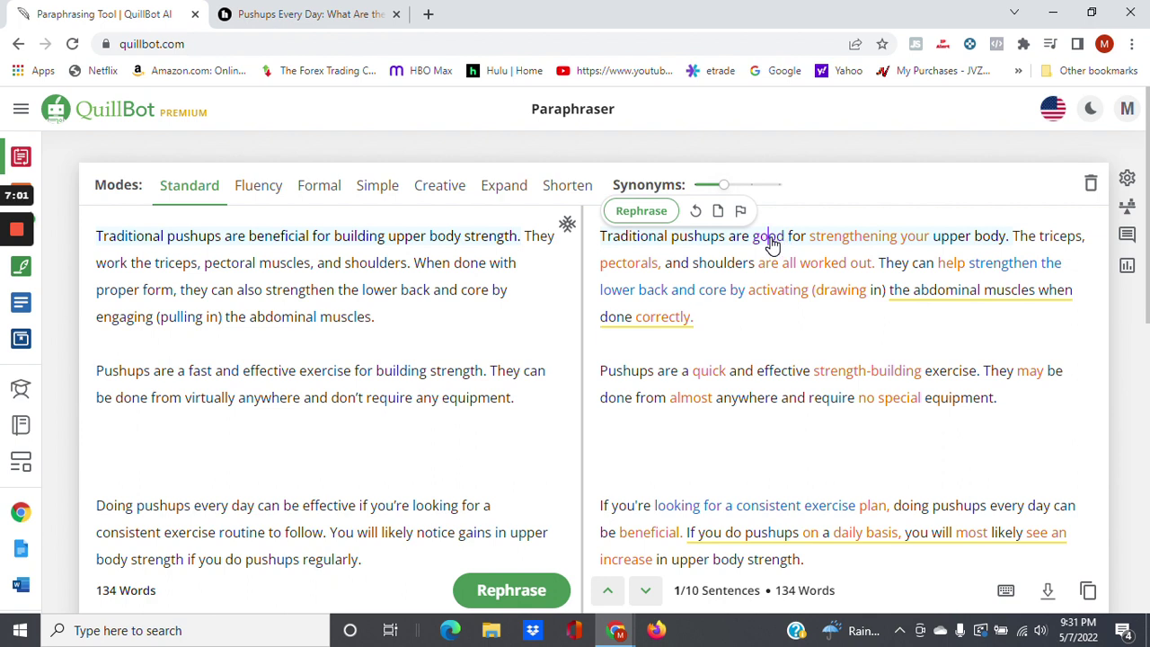
{"action": "left_click", "coordinate": [770, 239]}
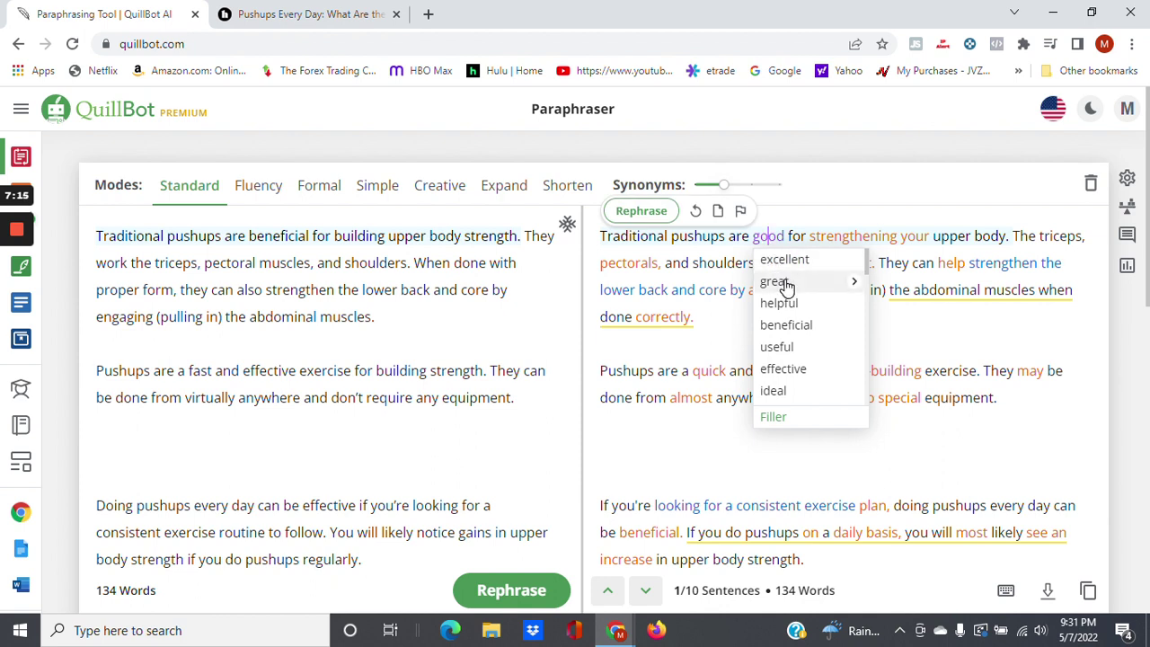
{"action": "left_click", "coordinate": [775, 281]}
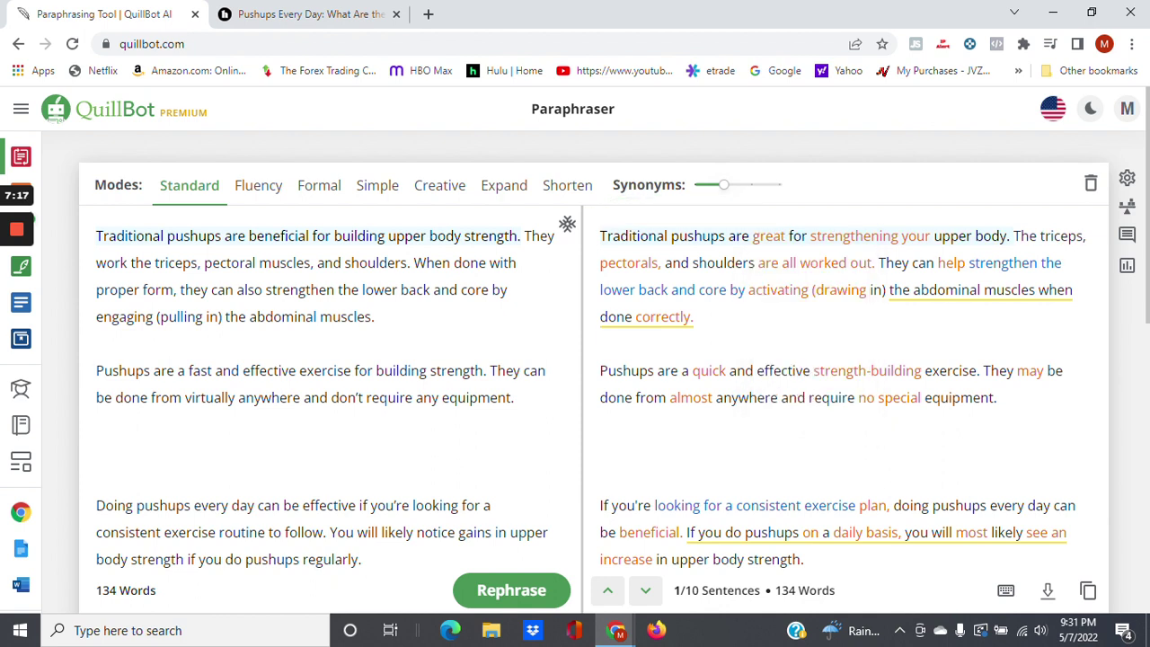
Check the alternatives for "great" and replace "strengthening" with "developing" in the first paraphrased sentence.
{"action": "left_click", "coordinate": [766, 240]}
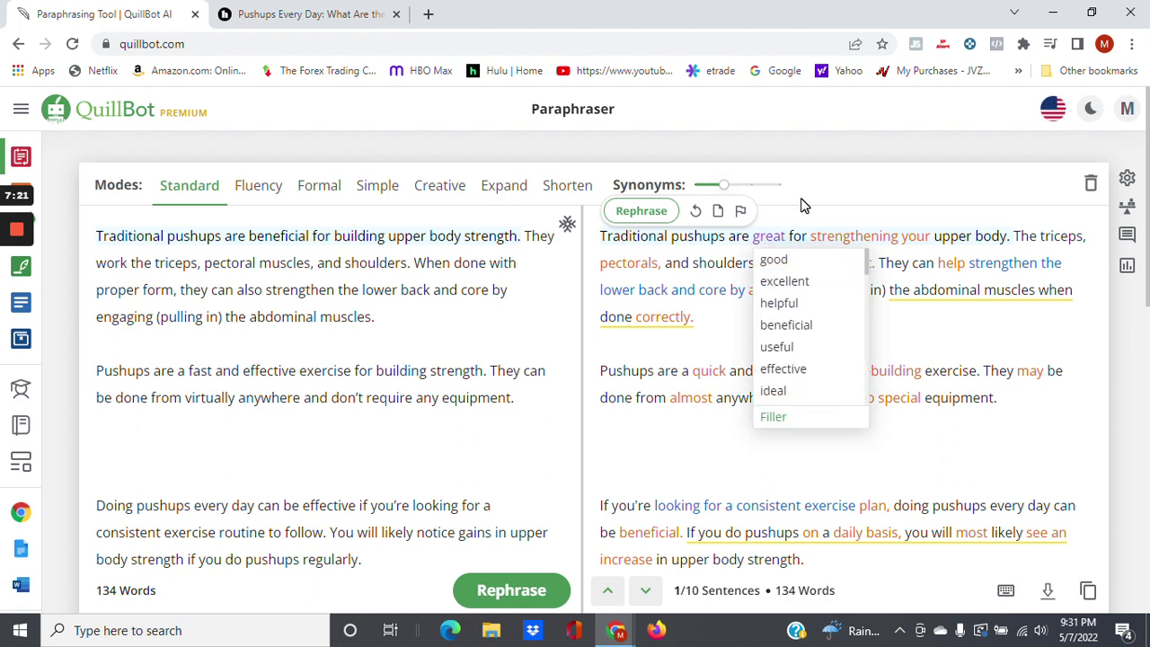
{"action": "left_click", "coordinate": [767, 239]}
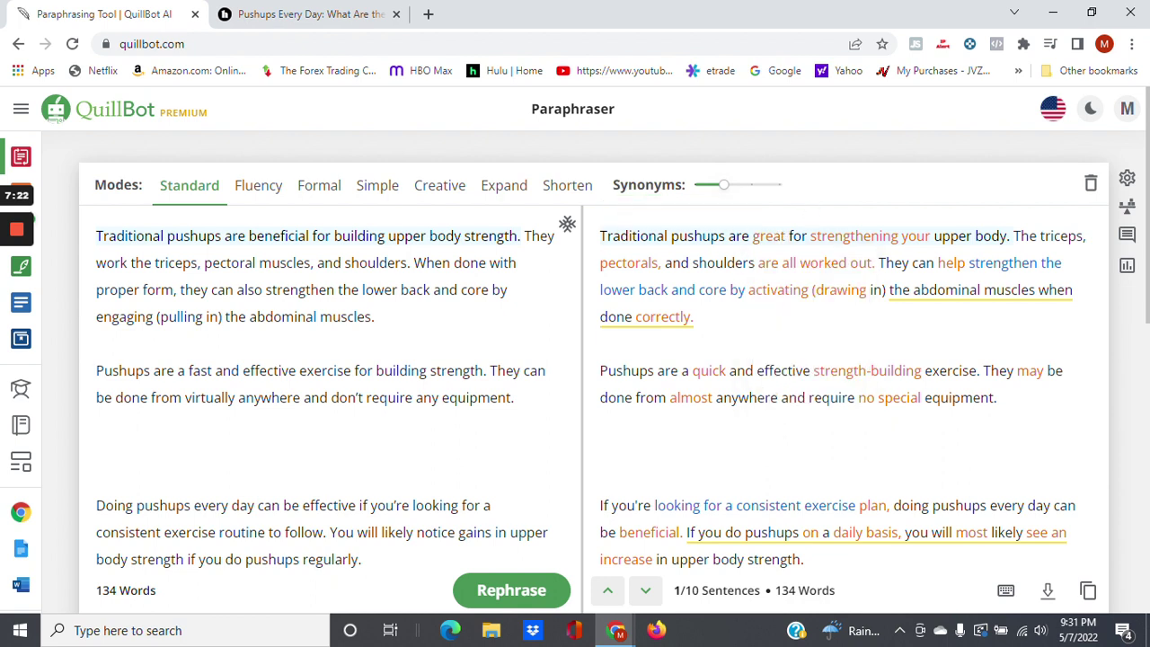
{"action": "left_click", "coordinate": [847, 240]}
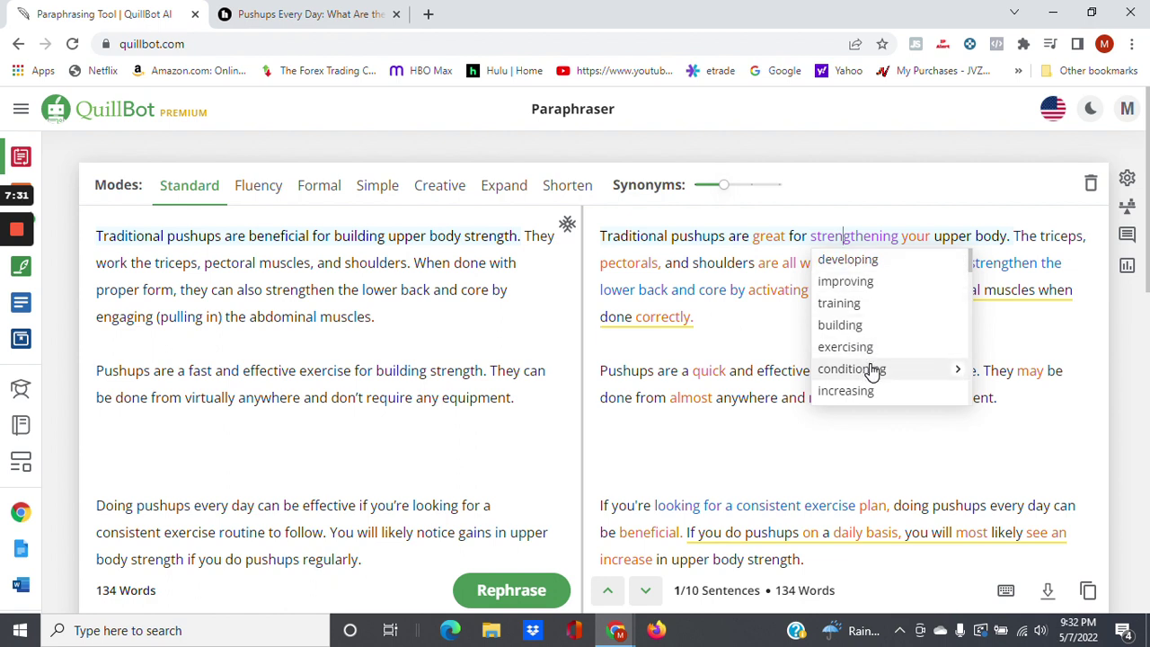
{"action": "left_click", "coordinate": [835, 263]}
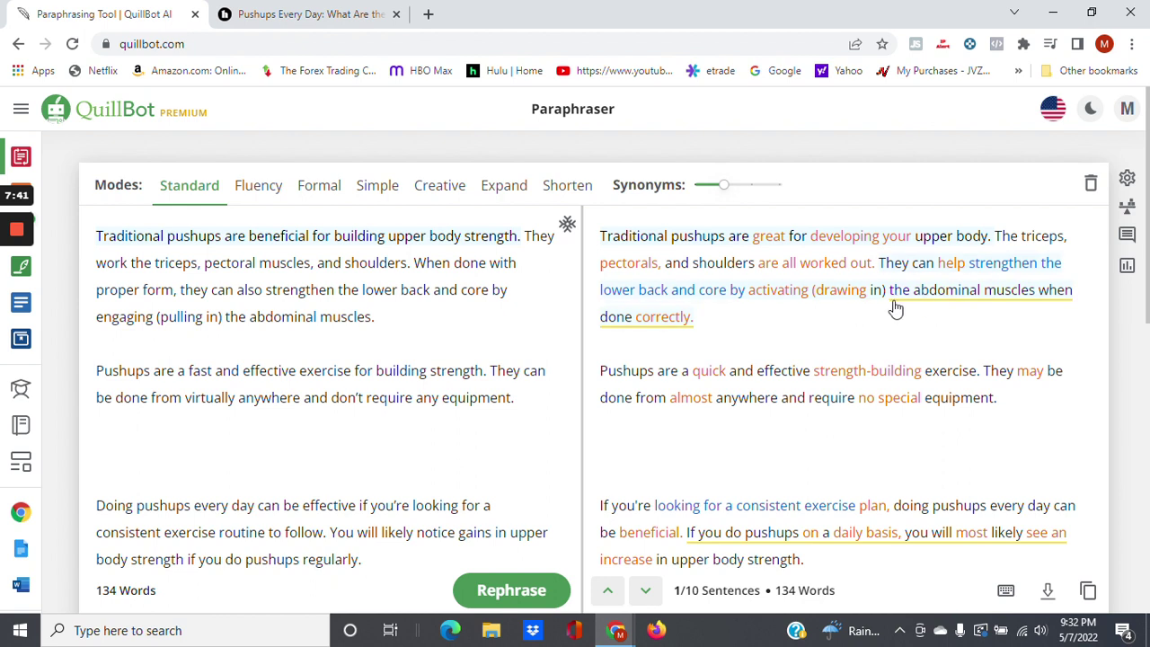
View the suggested synonyms for "abdominal muscles" in the third paraphrased sentence without choosing one.
{"action": "left_click", "coordinate": [957, 295]}
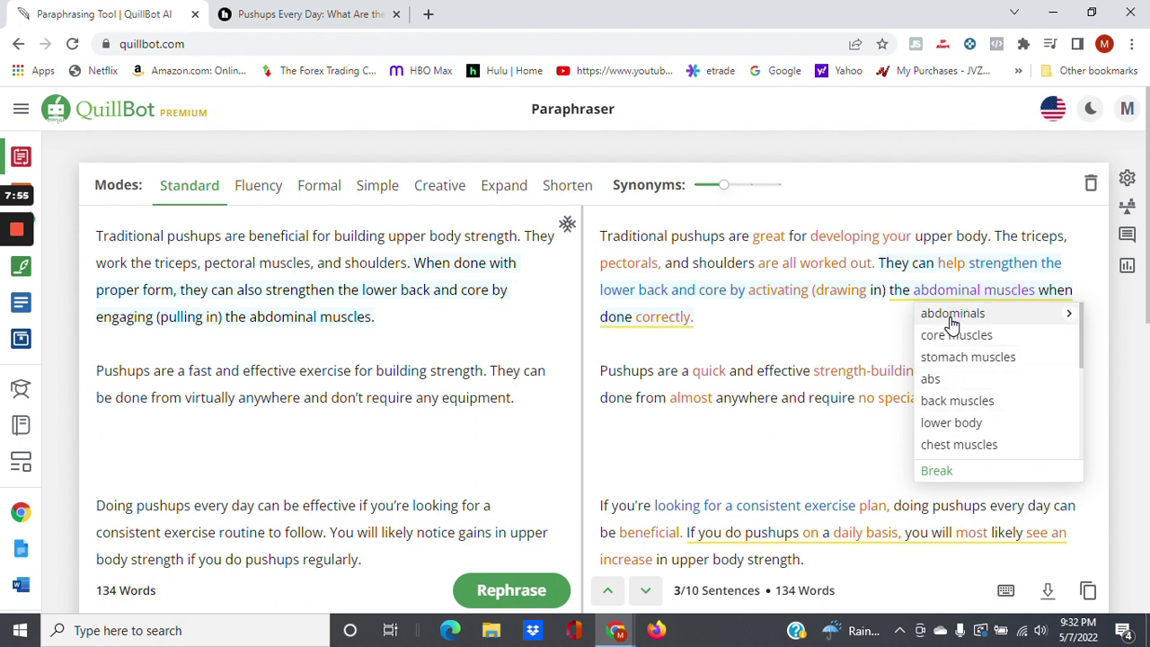
{"action": "left_click", "coordinate": [600, 343]}
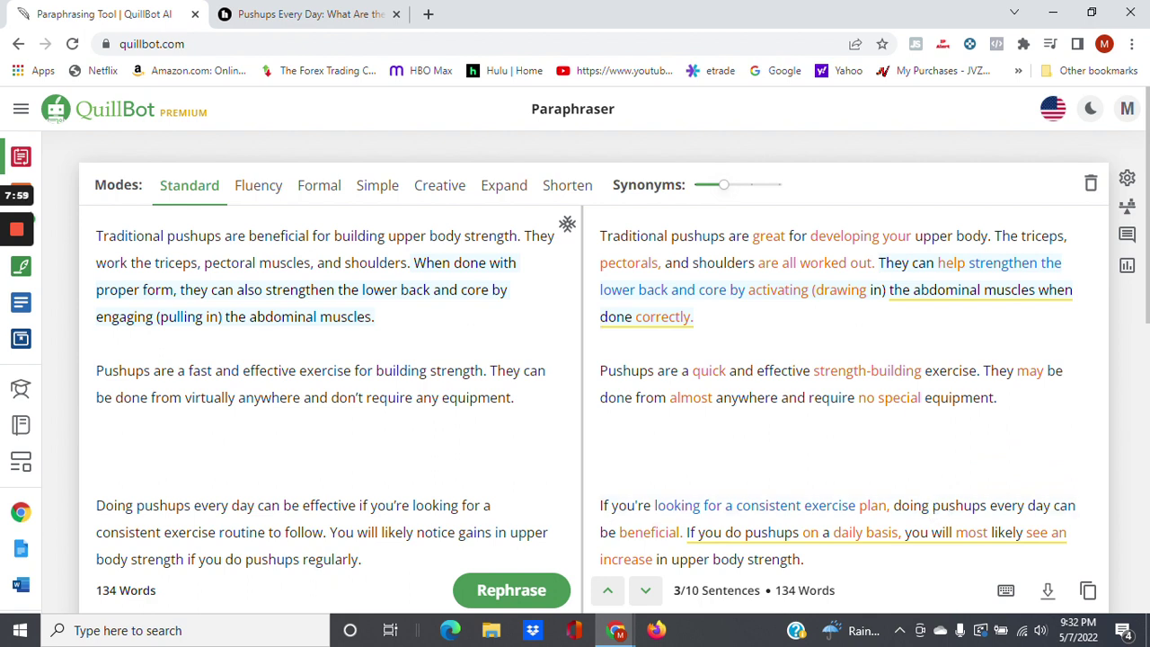
View the word-freezing options without freezing any word, and clear the push-up text from the Paraphraser.
{"action": "left_click", "coordinate": [568, 226]}
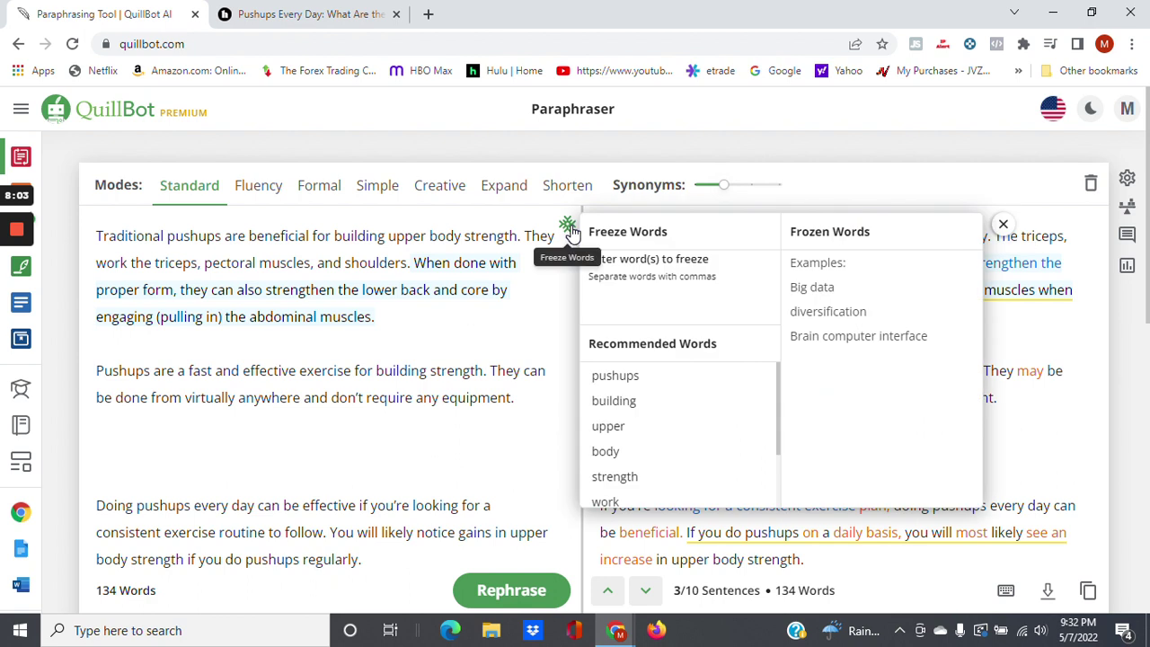
{"action": "left_click", "coordinate": [733, 150]}
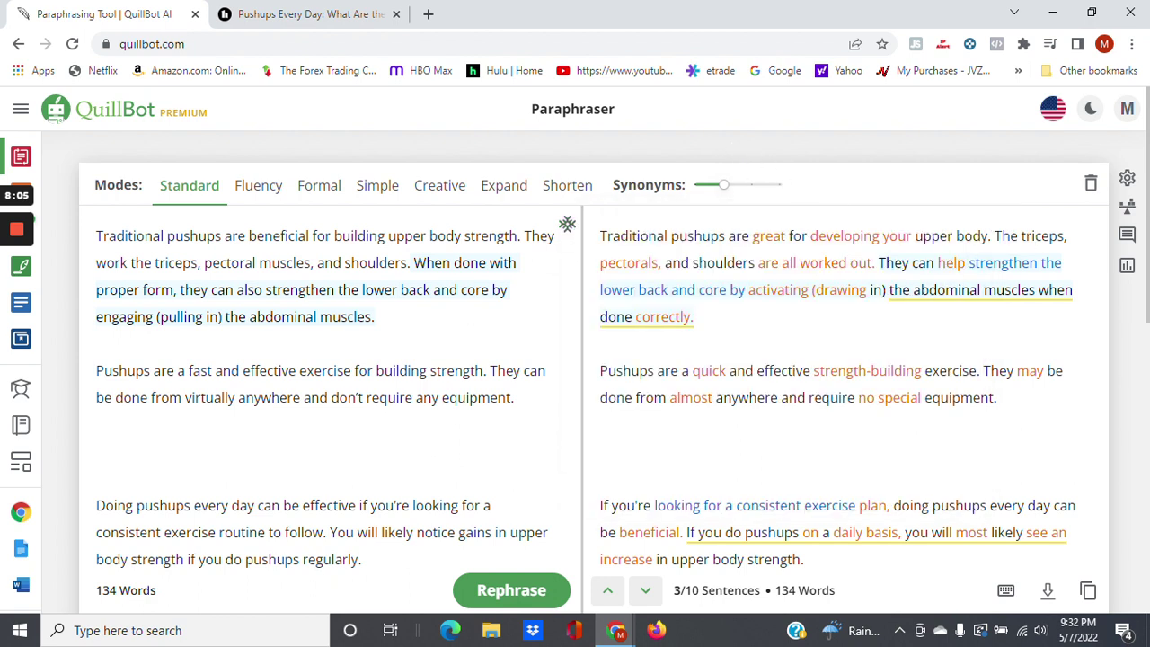
{"action": "left_click", "coordinate": [1091, 184]}
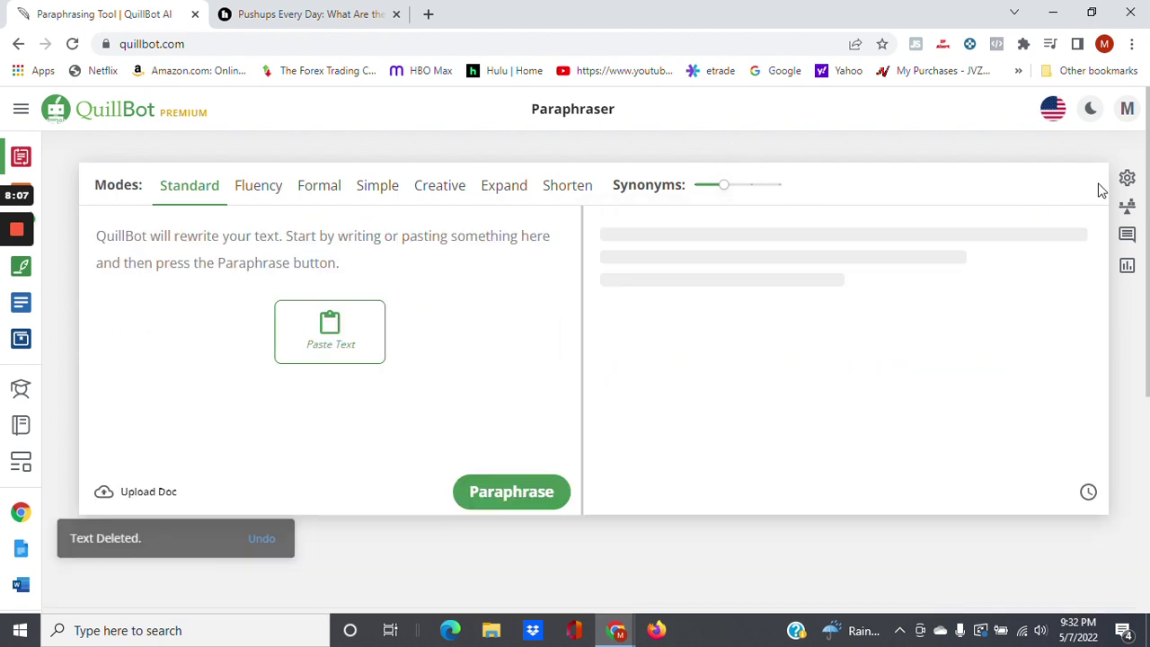
Look at the copied push-up passage in the Healthline article and return to the QuillBot Paraphraser.
{"action": "mouse_move", "coordinate": [21, 512]}
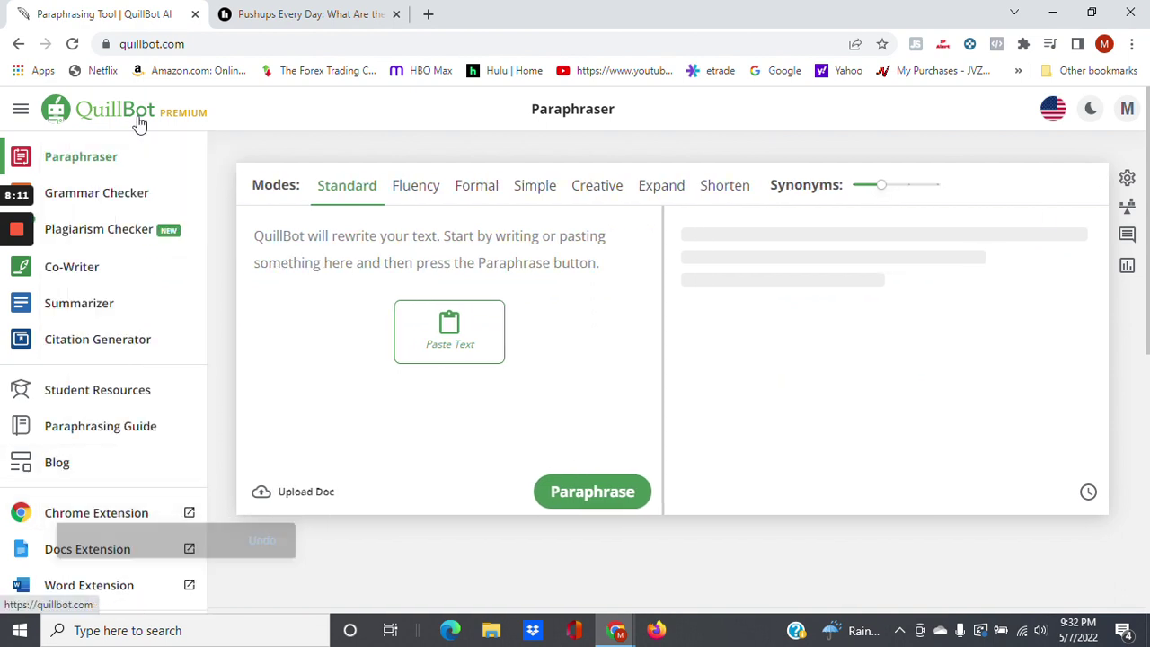
{"action": "left_click", "coordinate": [301, 9]}
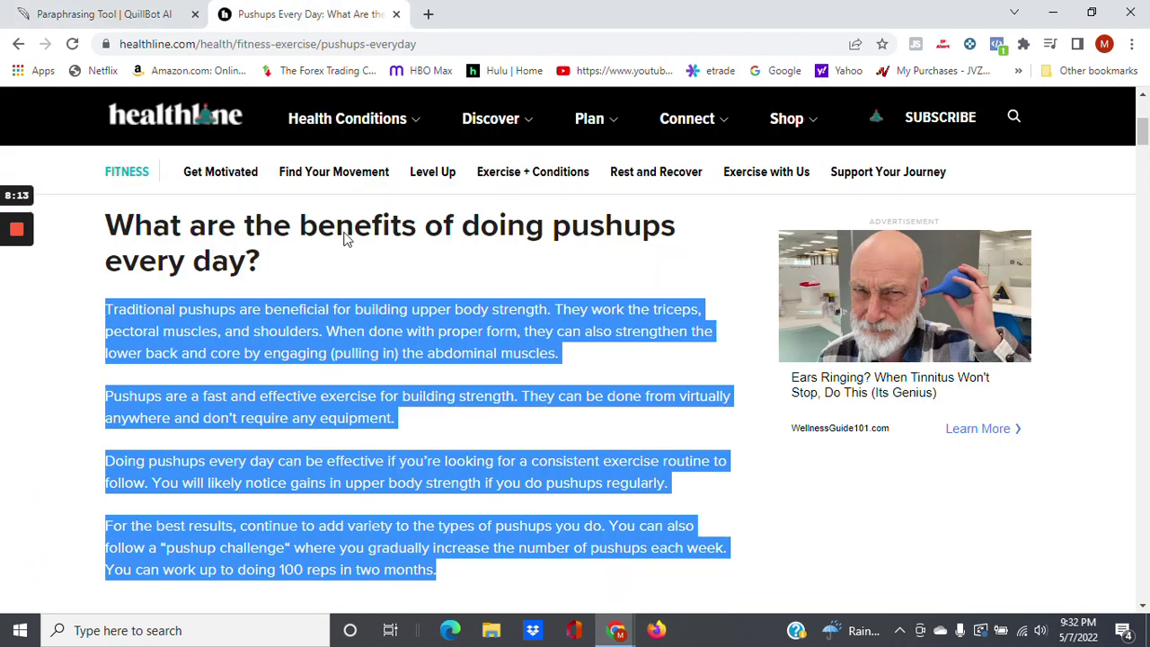
{"action": "left_click", "coordinate": [90, 10]}
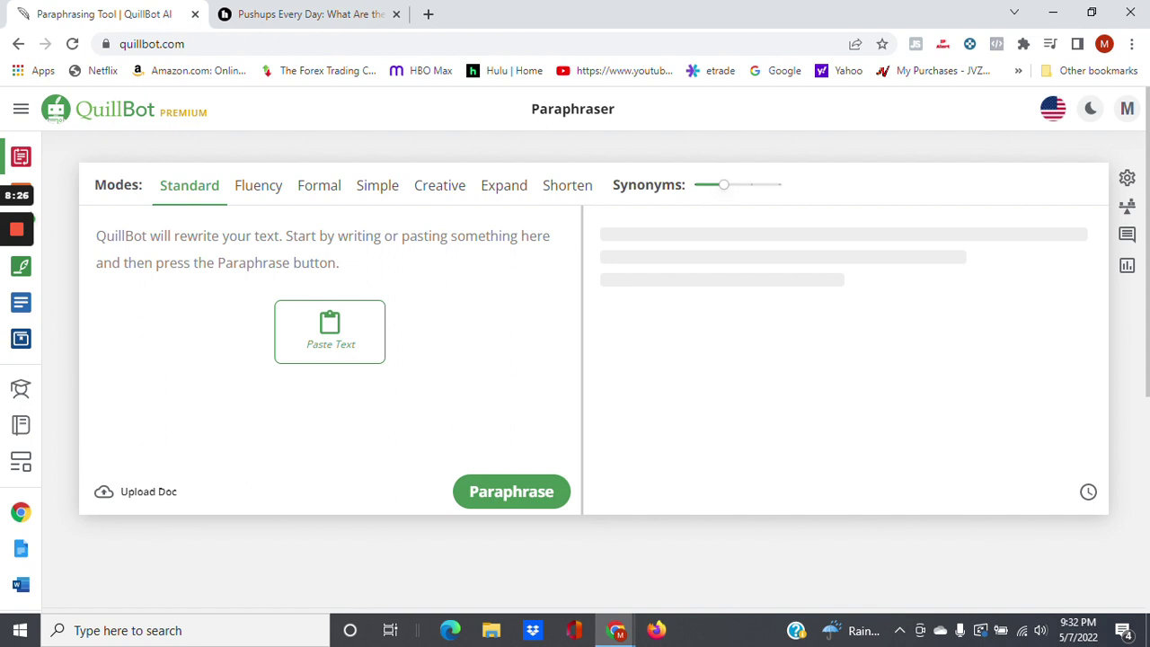
Upload the document "Benefits of Hibiscus Tea" from the Desktop into the Paraphraser.
{"action": "left_click", "coordinate": [105, 497]}
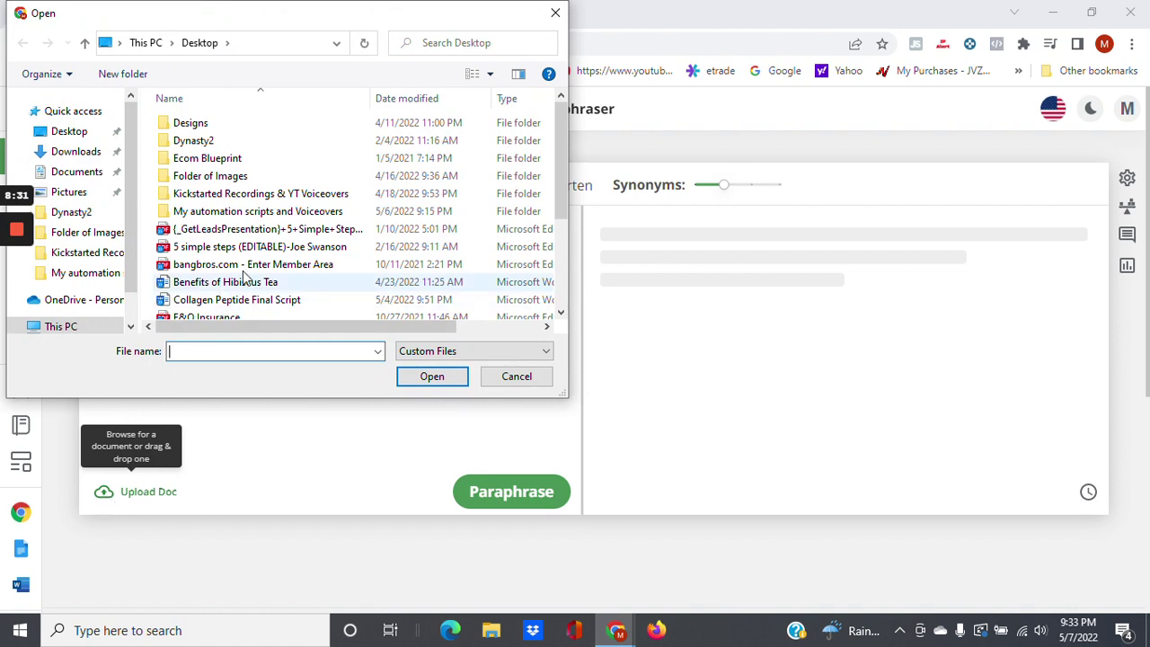
{"action": "scroll", "coordinate": [345, 226], "scroll_direction": "down", "scroll_amount": 1}
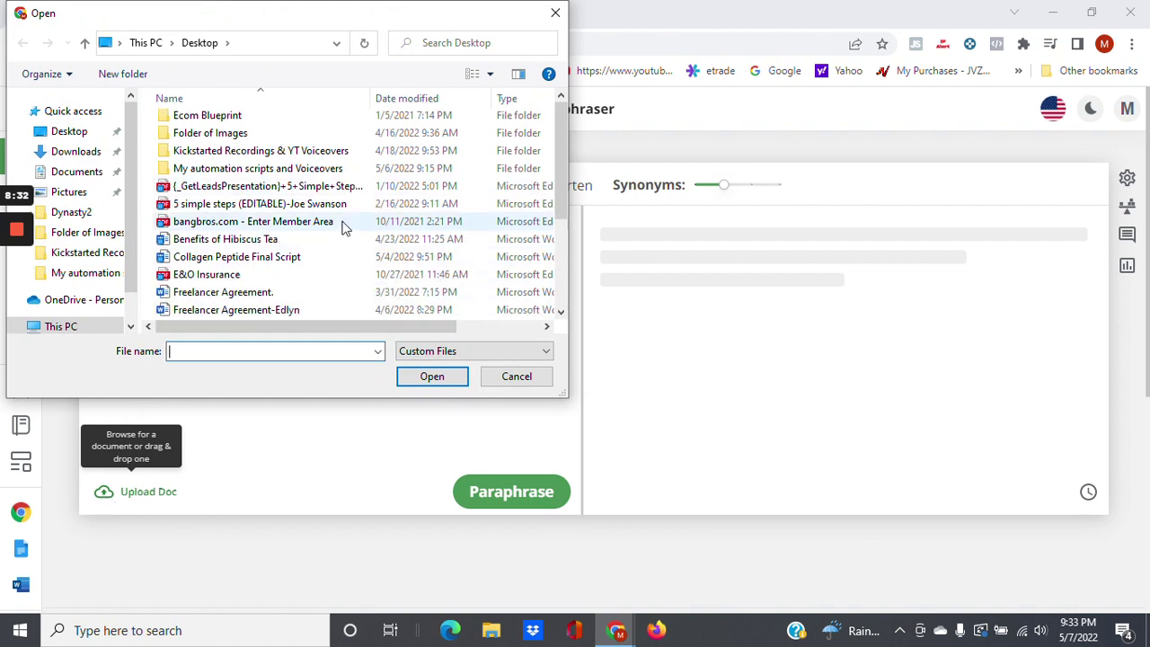
{"action": "left_click", "coordinate": [231, 243]}
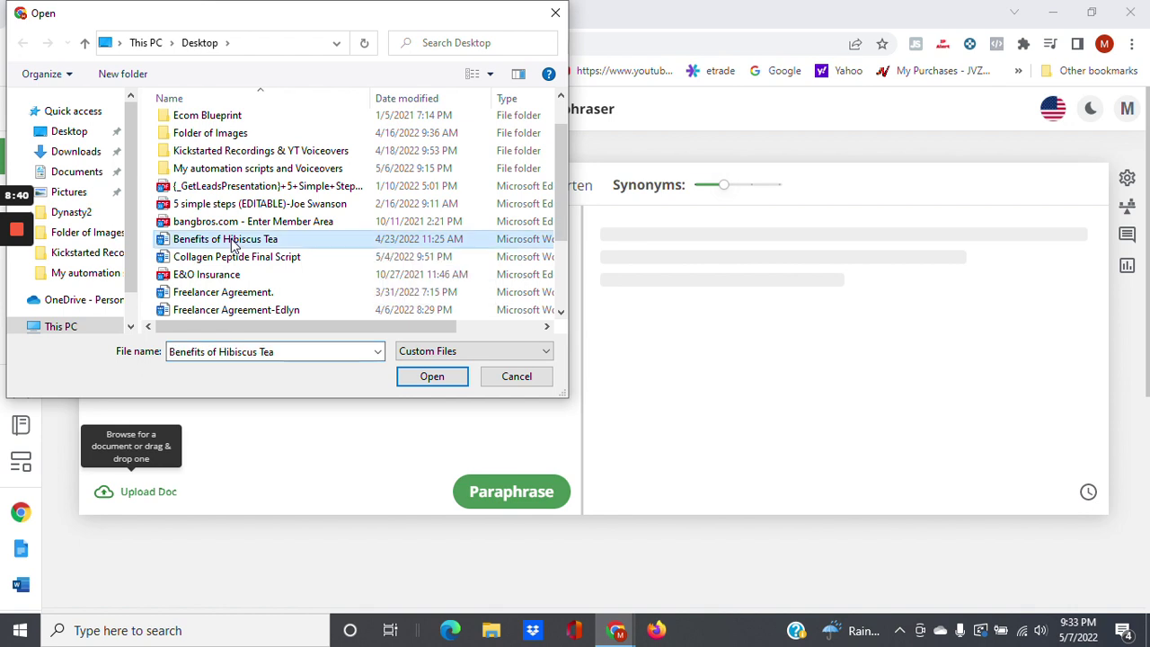
{"action": "left_click", "coordinate": [414, 381]}
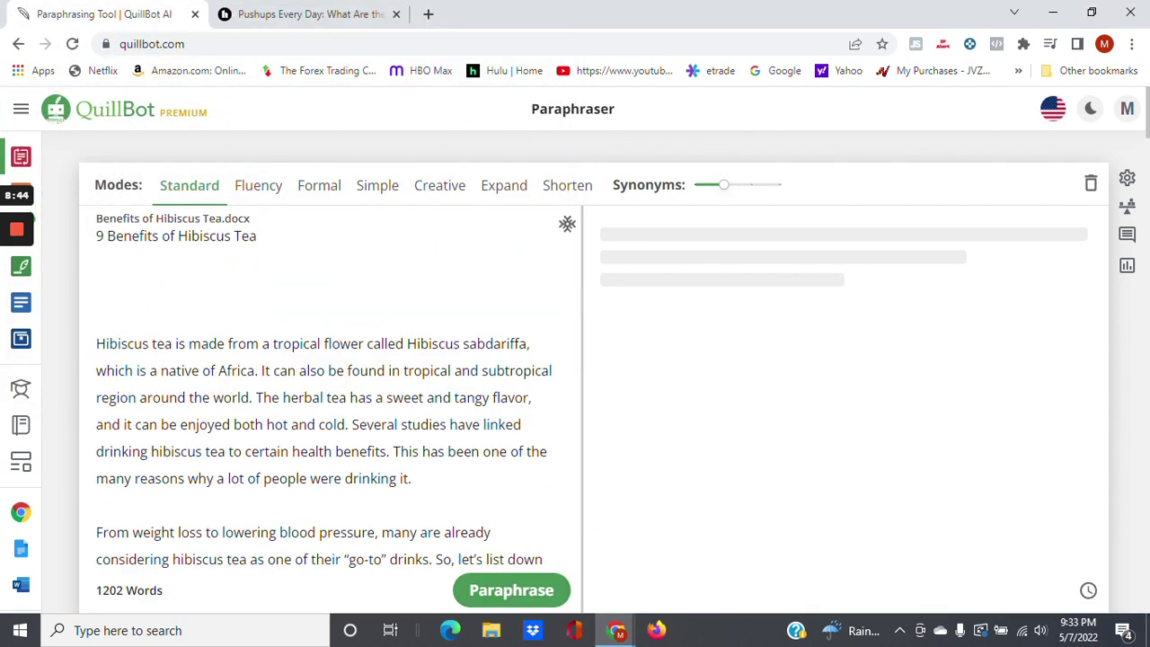
Look through the uploaded hibiscus tea document and paraphrase it in Standard mode.
{"action": "scroll", "coordinate": [324, 404], "scroll_direction": "down", "scroll_amount": 10}
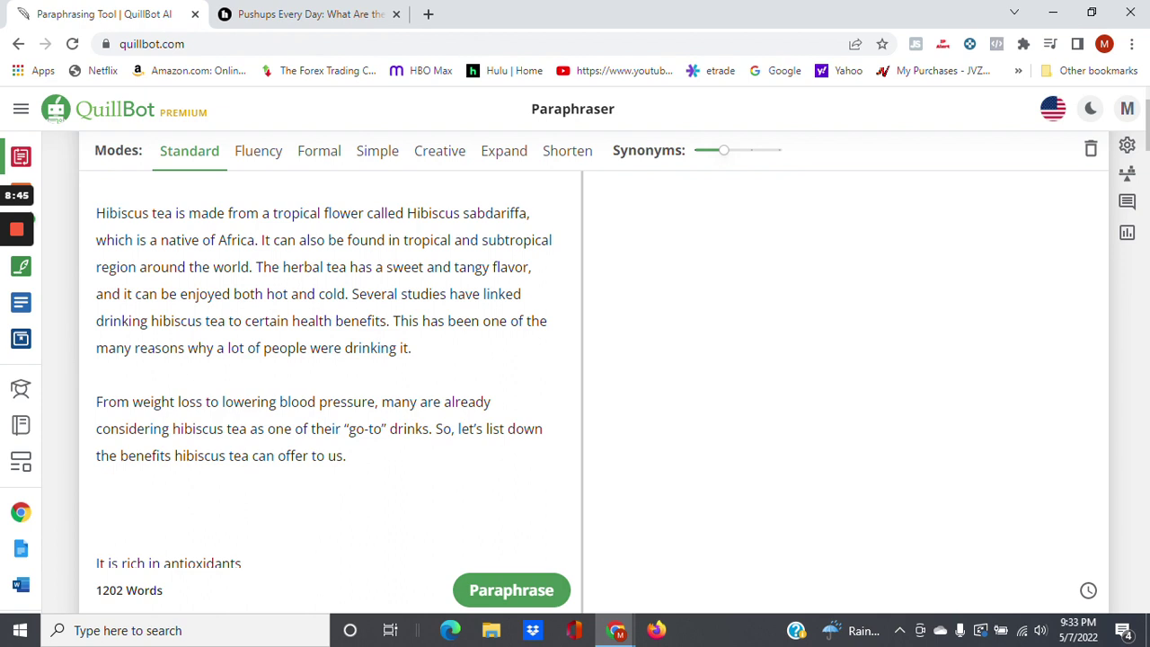
{"action": "scroll", "coordinate": [323, 369], "scroll_direction": "down", "scroll_amount": 9}
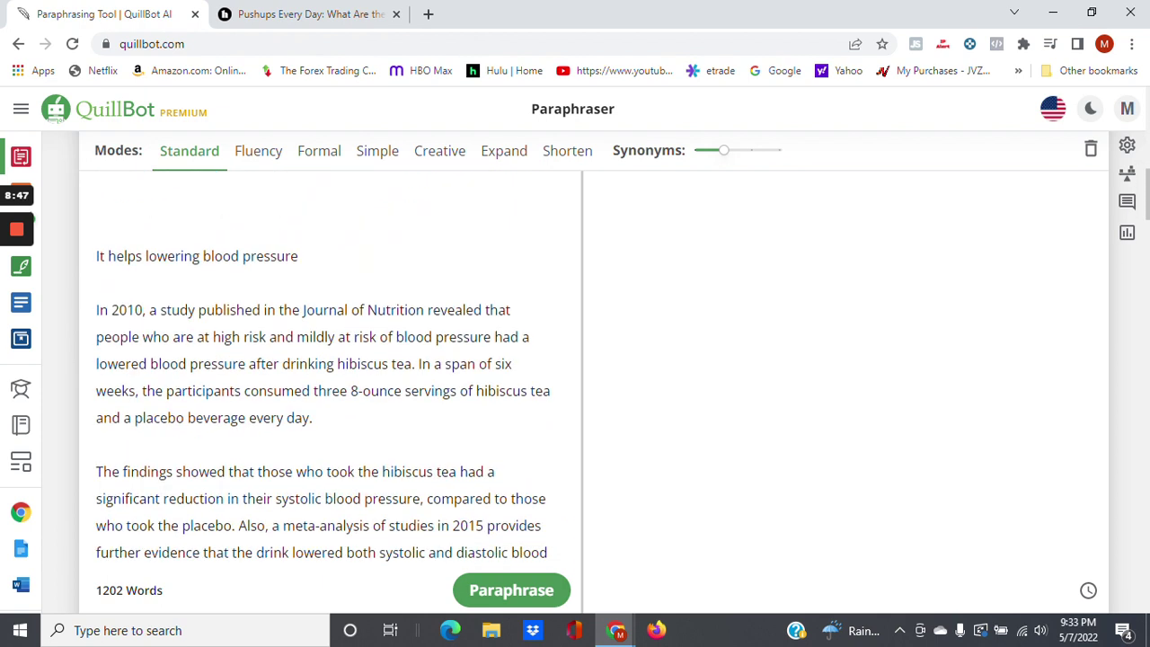
{"action": "scroll", "coordinate": [323, 368], "scroll_direction": "down", "scroll_amount": 7}
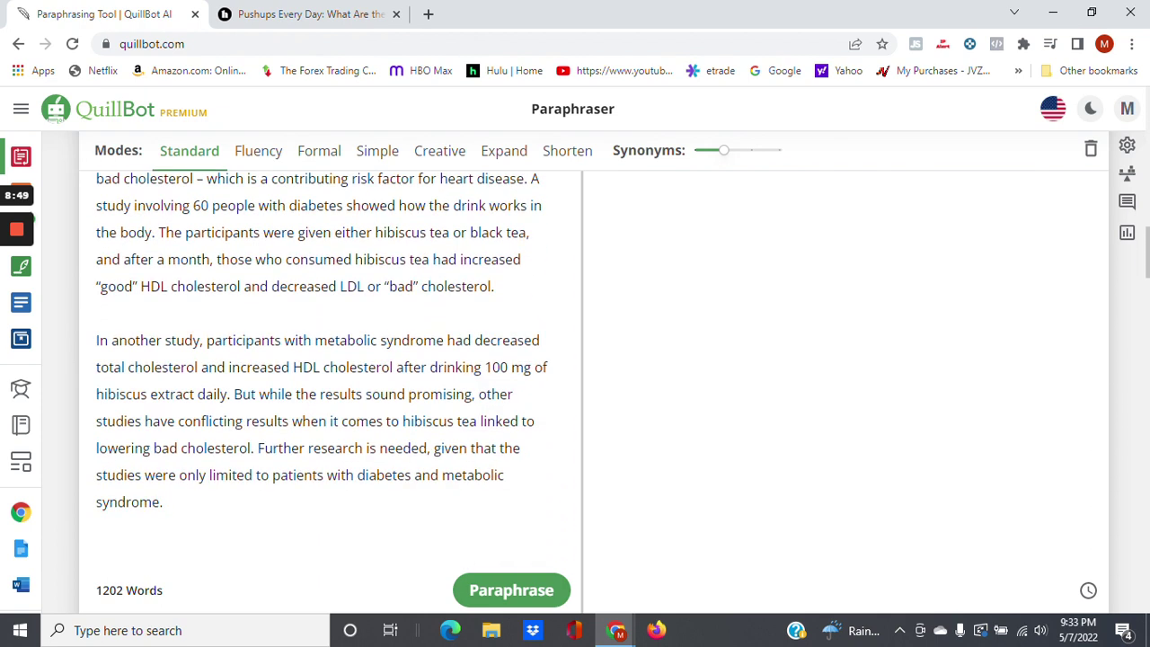
{"action": "scroll", "coordinate": [323, 369], "scroll_direction": "down", "scroll_amount": 6}
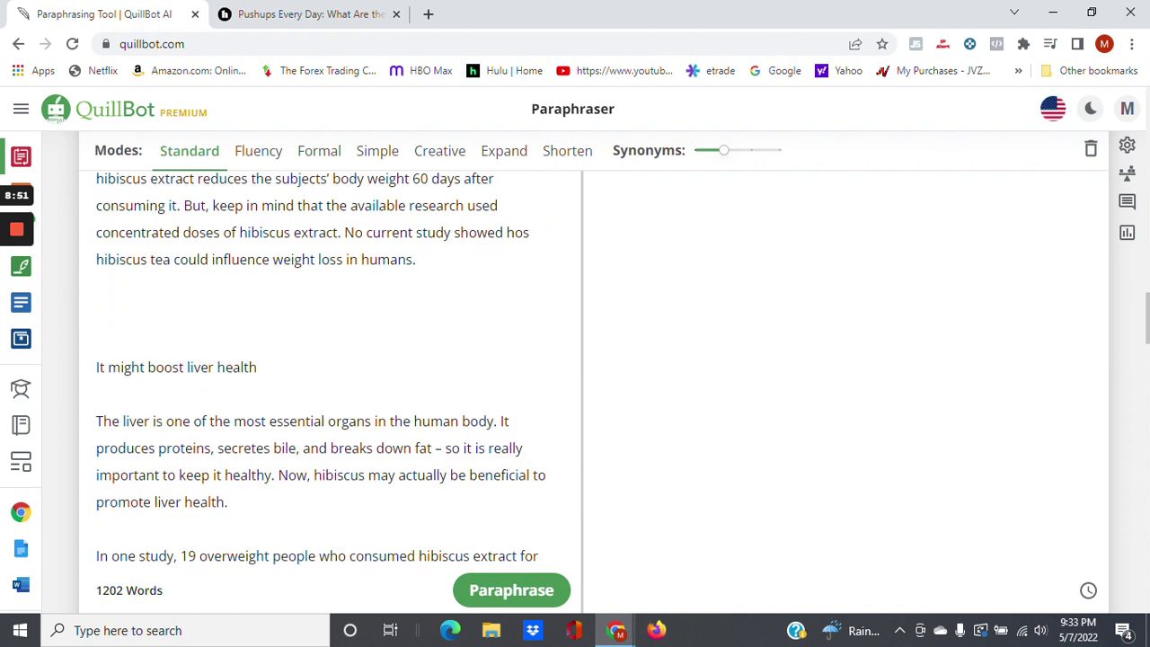
{"action": "scroll", "coordinate": [324, 368], "scroll_direction": "down", "scroll_amount": 1}
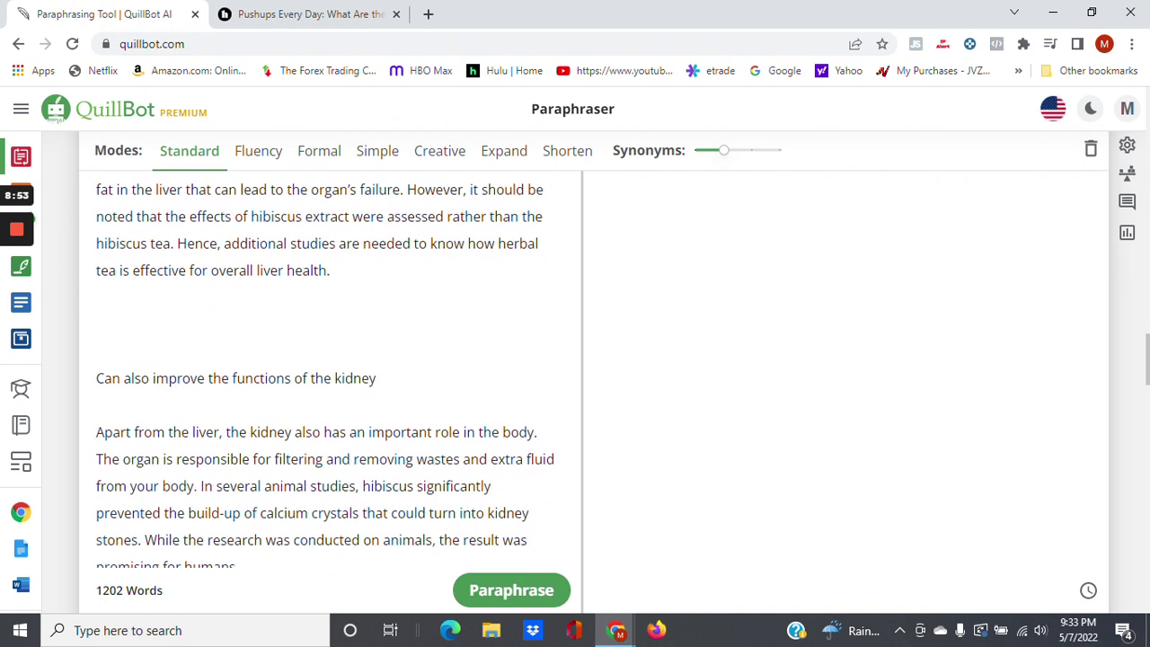
{"action": "mouse_move", "coordinate": [112, 602]}
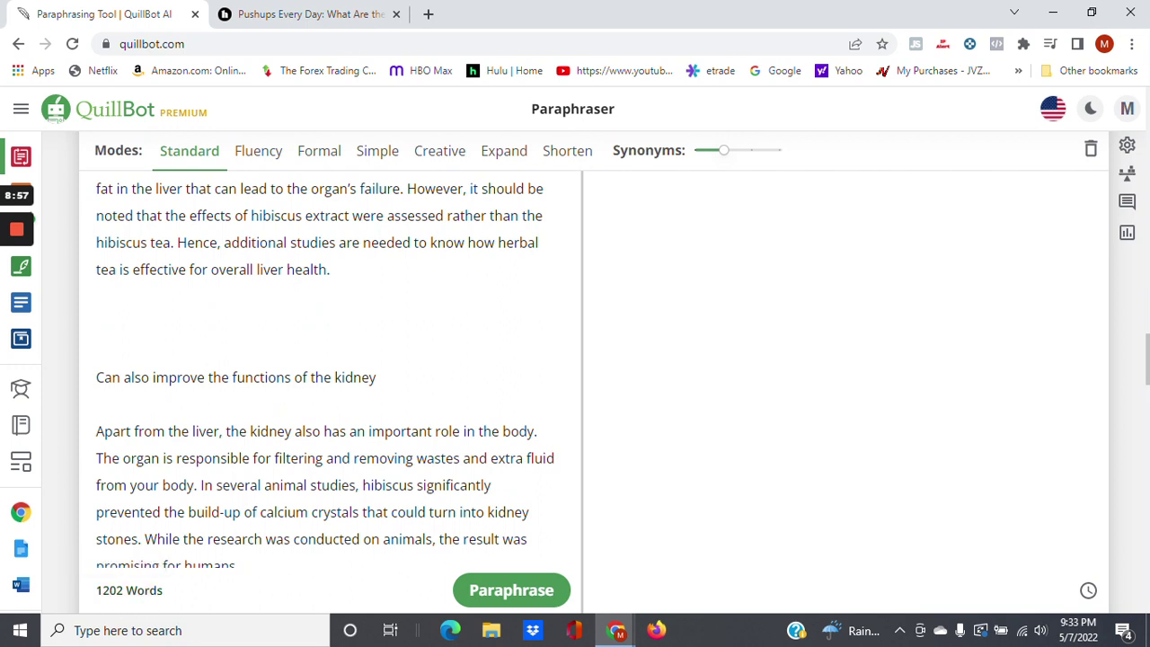
{"action": "left_click", "coordinate": [501, 598]}
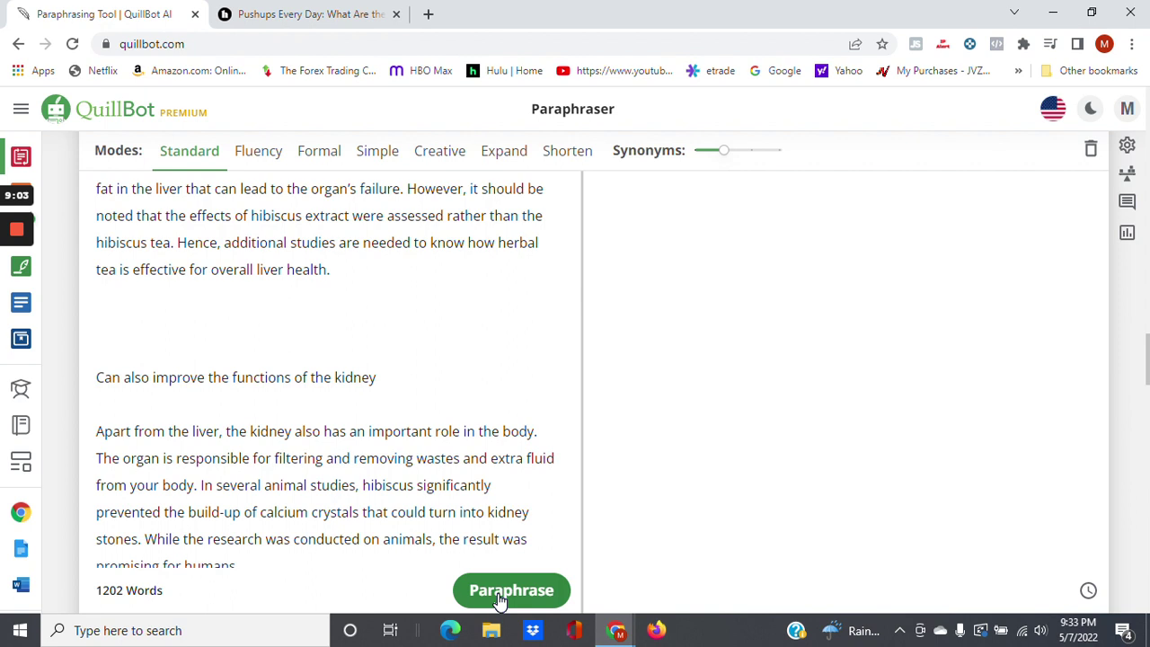
{"action": "left_click", "coordinate": [501, 597]}
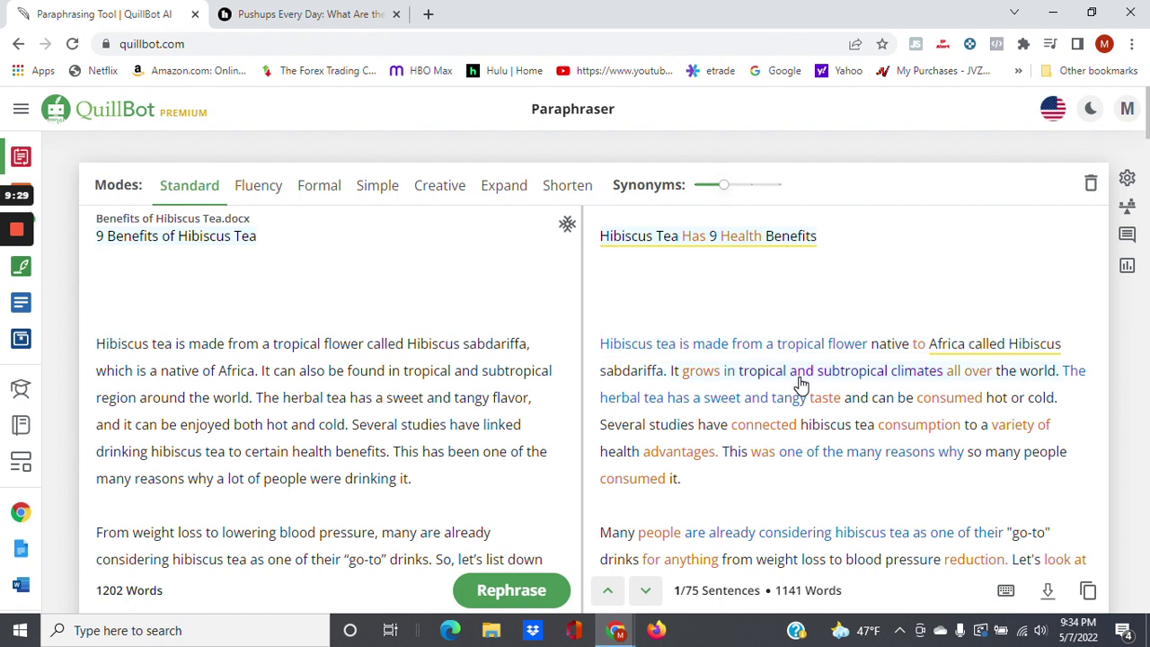
Review the paraphrased hibiscus tea text and view the synonyms for "drinking" in the blood pressure section without choosing one.
{"action": "scroll", "coordinate": [800, 385], "scroll_direction": "down", "scroll_amount": 4}
{"action": "scroll", "coordinate": [801, 384], "scroll_direction": "down", "scroll_amount": 2}
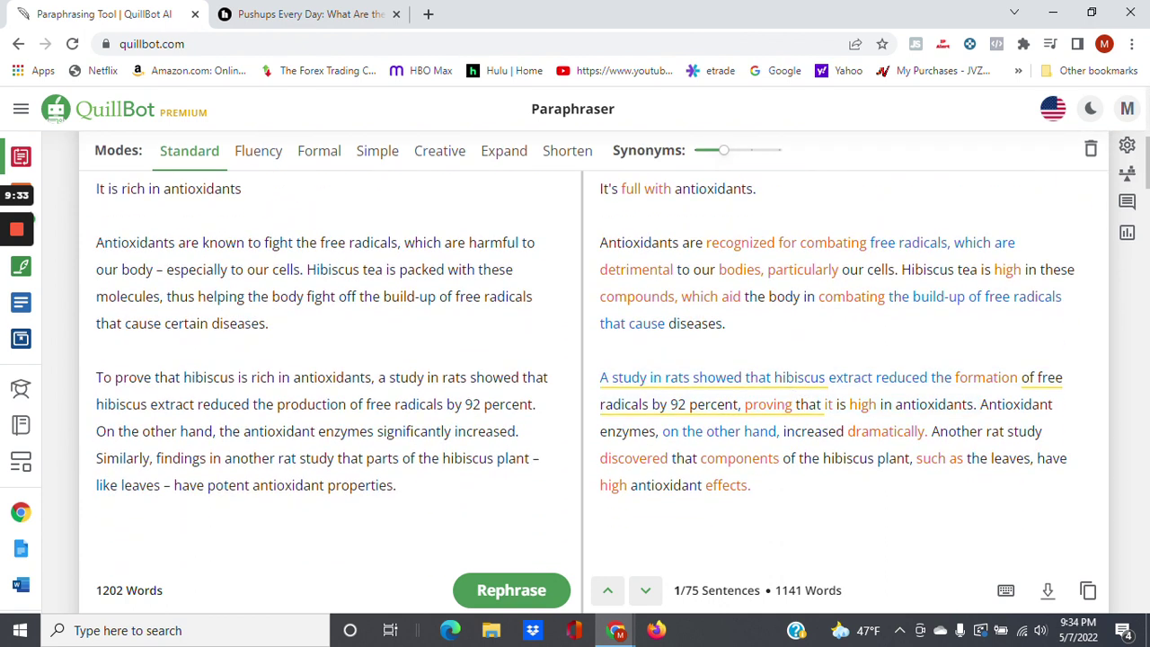
{"action": "scroll", "coordinate": [802, 385], "scroll_direction": "down", "scroll_amount": 2}
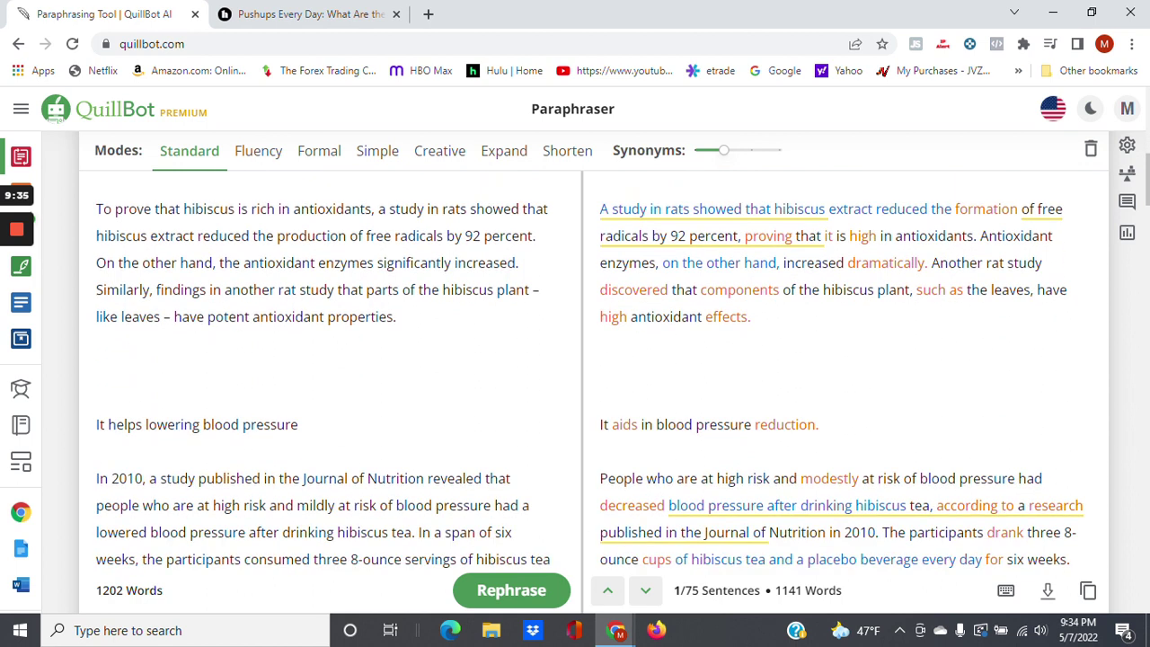
{"action": "scroll", "coordinate": [727, 351], "scroll_direction": "down", "scroll_amount": 2}
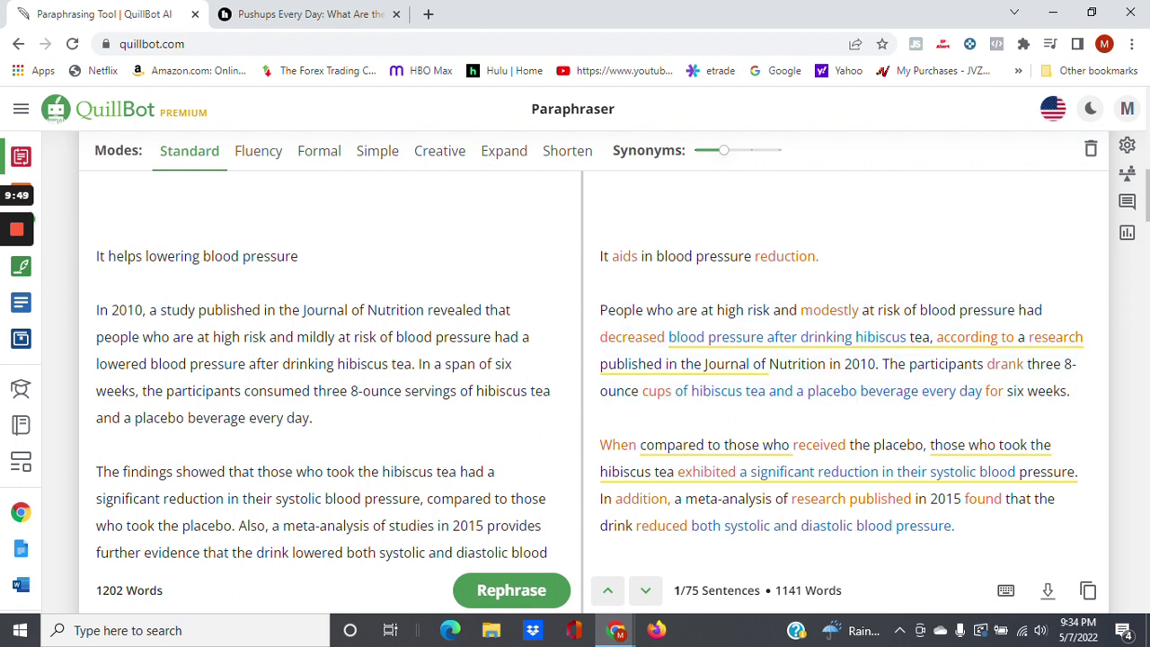
{"action": "left_click", "coordinate": [804, 345]}
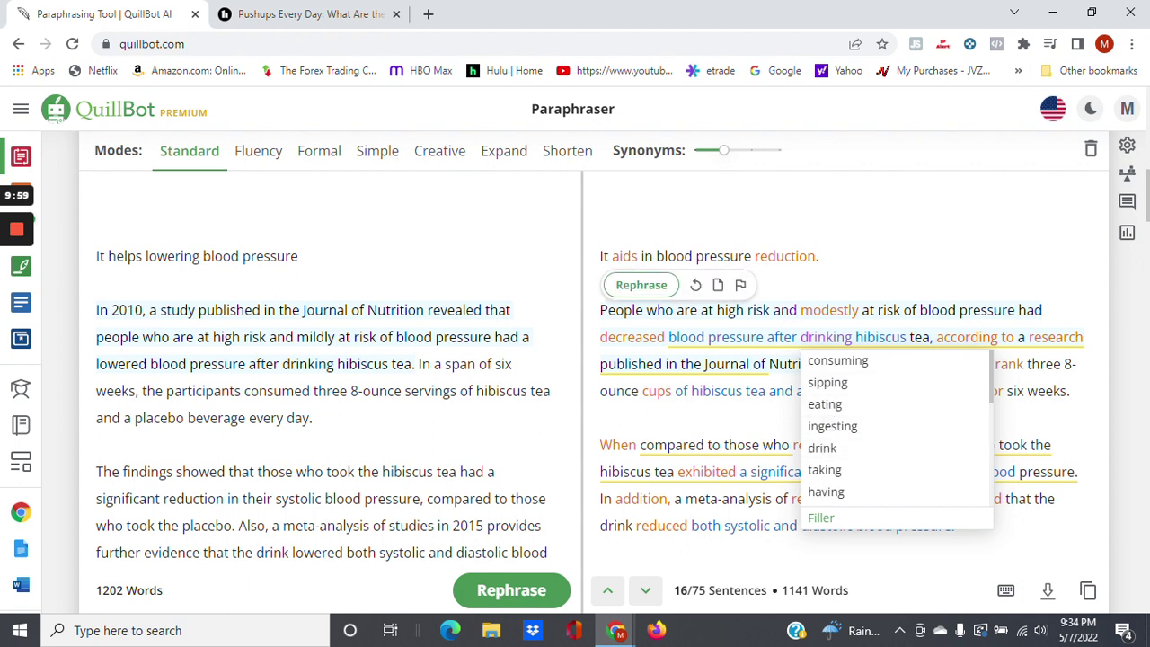
{"action": "key", "text": "Escape"}
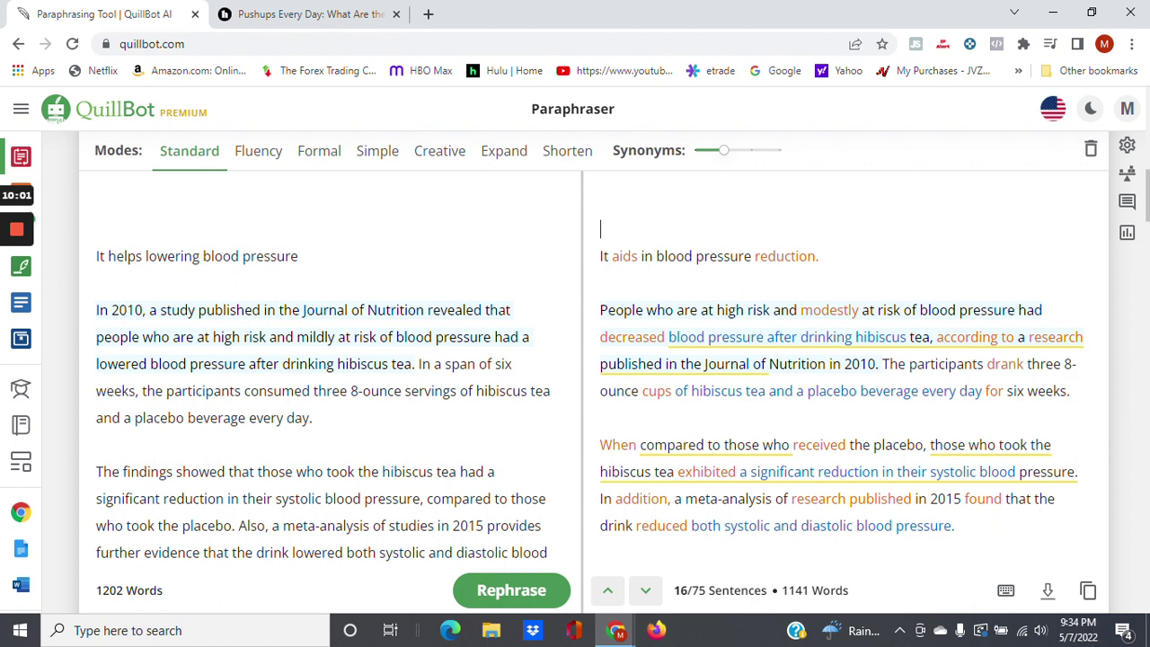
Clear the hibiscus tea text from the Paraphraser and create a new project in Co-Writer.
{"action": "left_click", "coordinate": [1095, 151]}
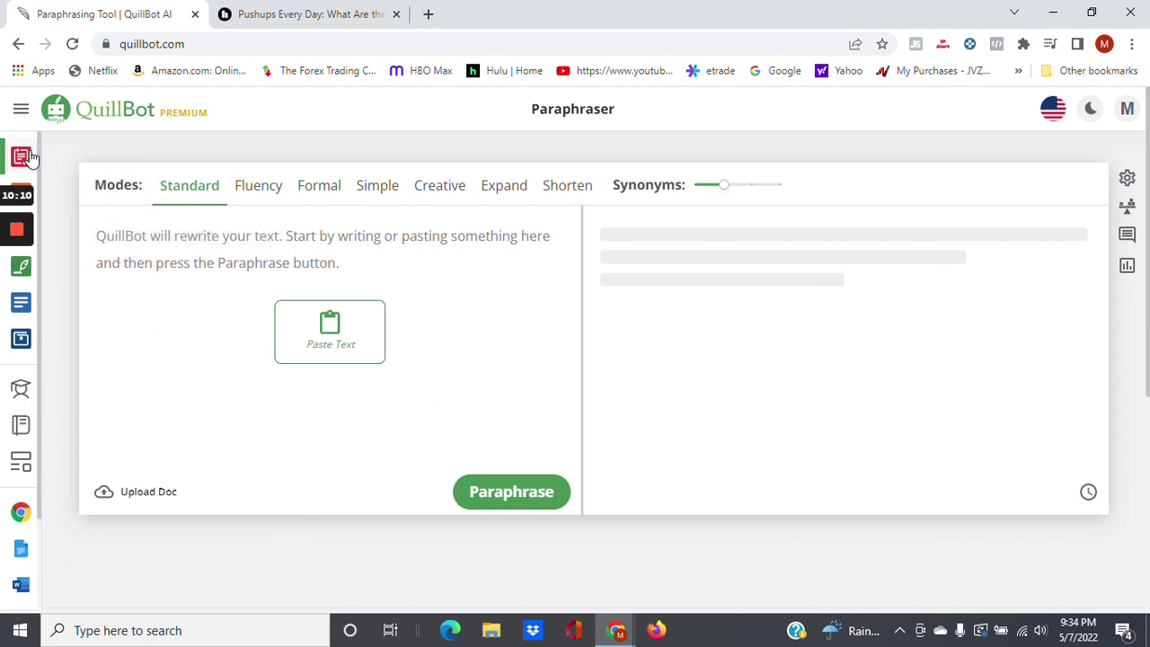
{"action": "mouse_move", "coordinate": [27, 156]}
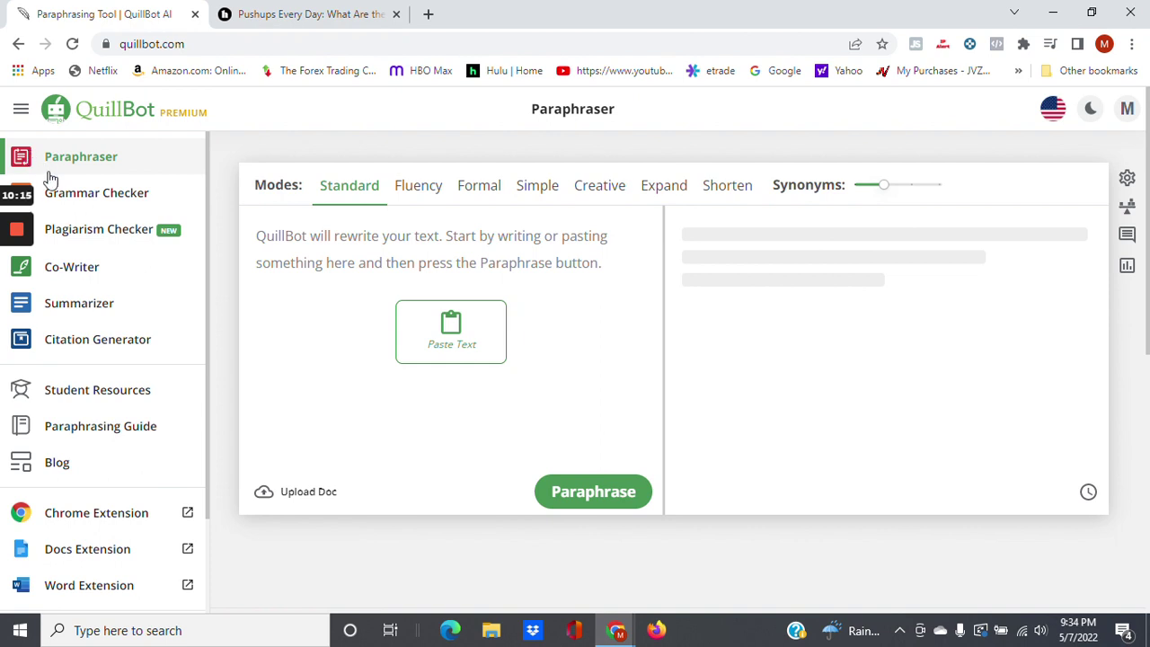
{"action": "left_click", "coordinate": [85, 271]}
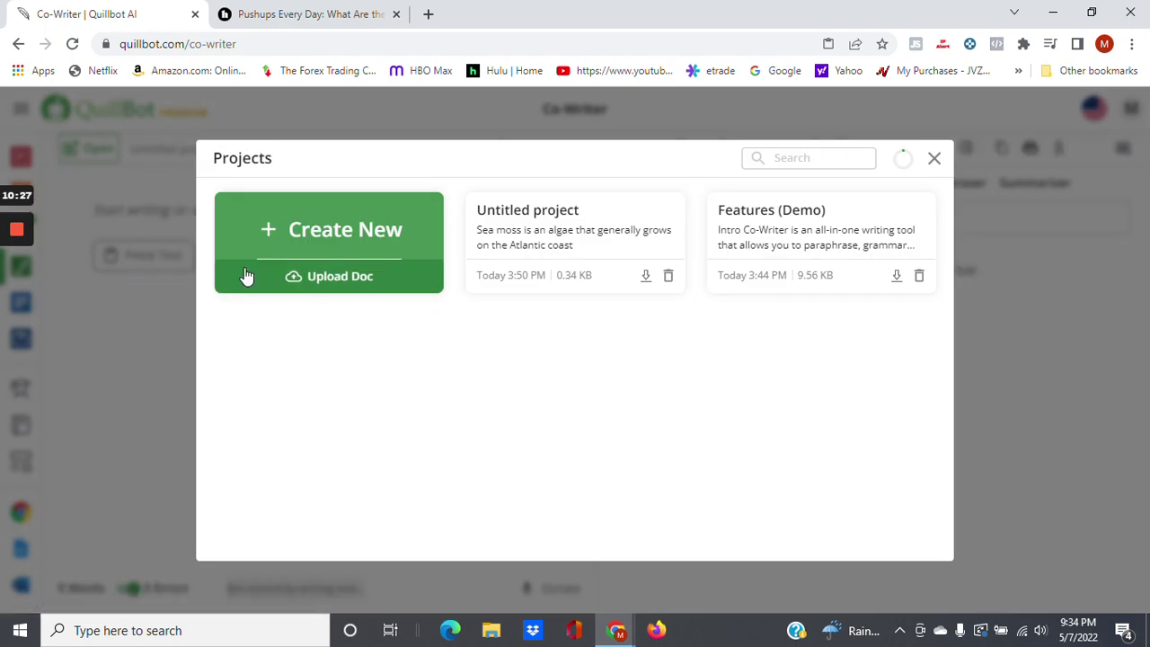
{"action": "left_click", "coordinate": [293, 232]}
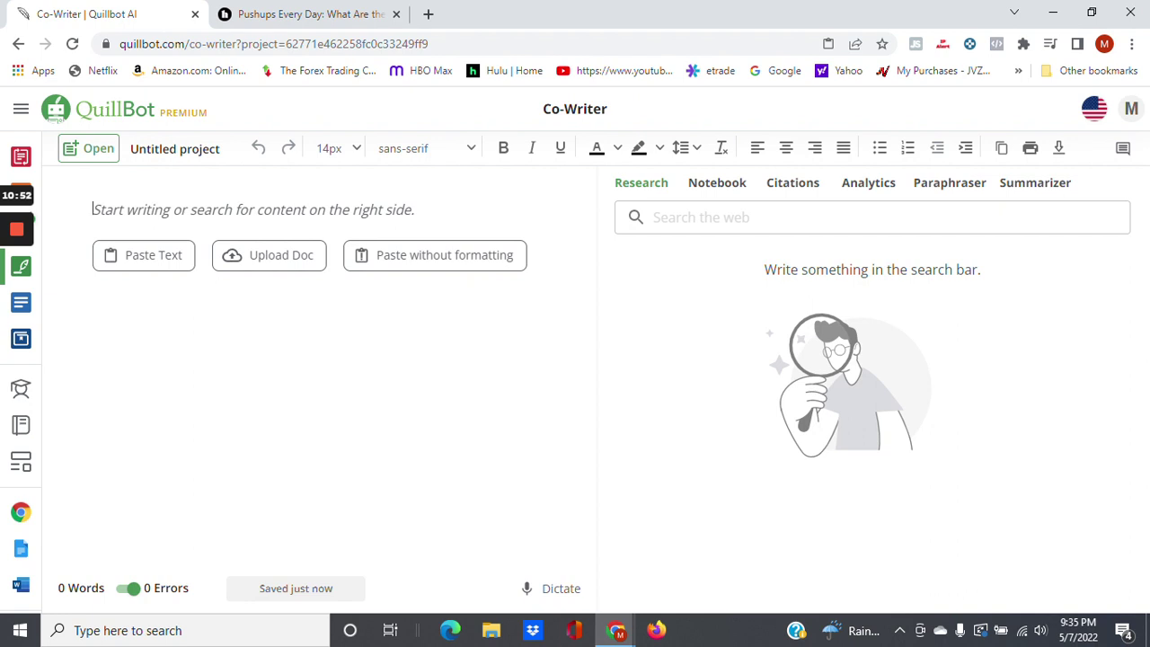
Write "Benefits of Sea Moss" as the opening line of the new Co-Writer project.
{"action": "type", "text": "Bene"}
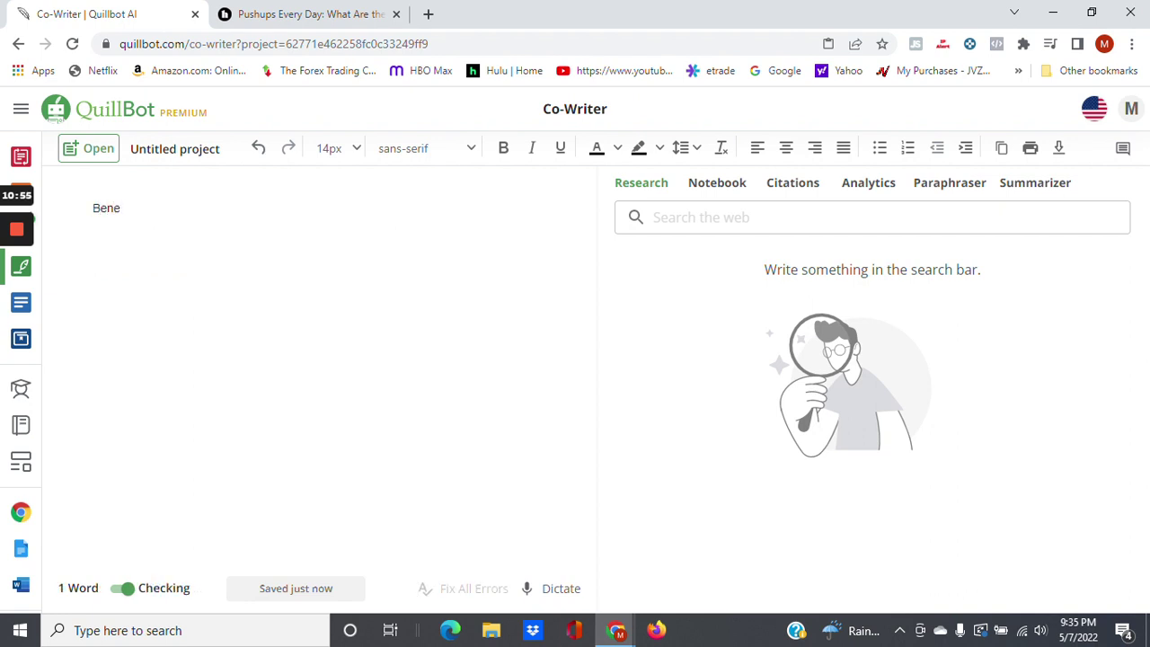
{"action": "type", "text": "fits of"}
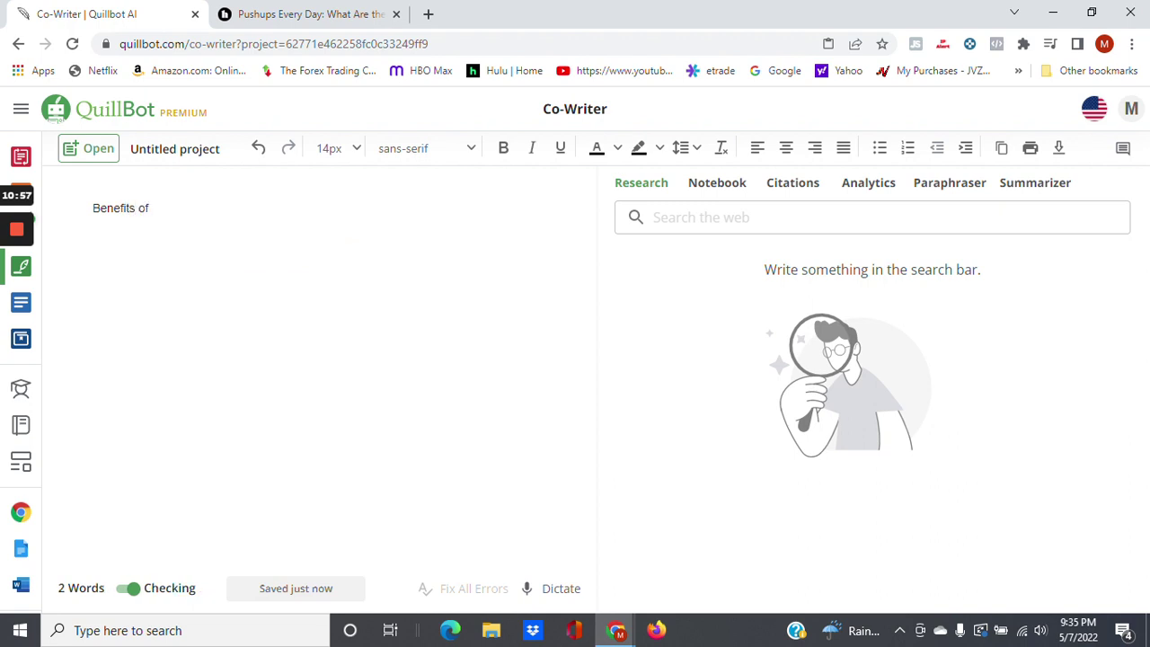
{"action": "type", "text": " Sea Moss"}
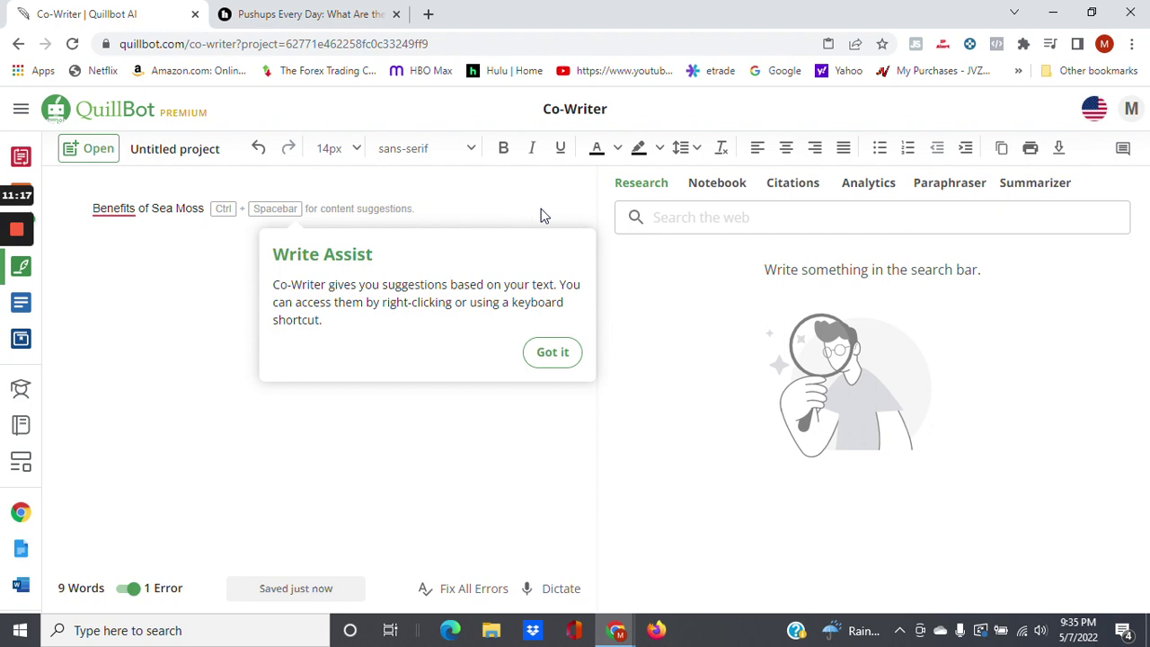
Search the web for "benefits of sea moss" with Co-Writer's Research tool.
{"action": "left_click", "coordinate": [647, 187]}
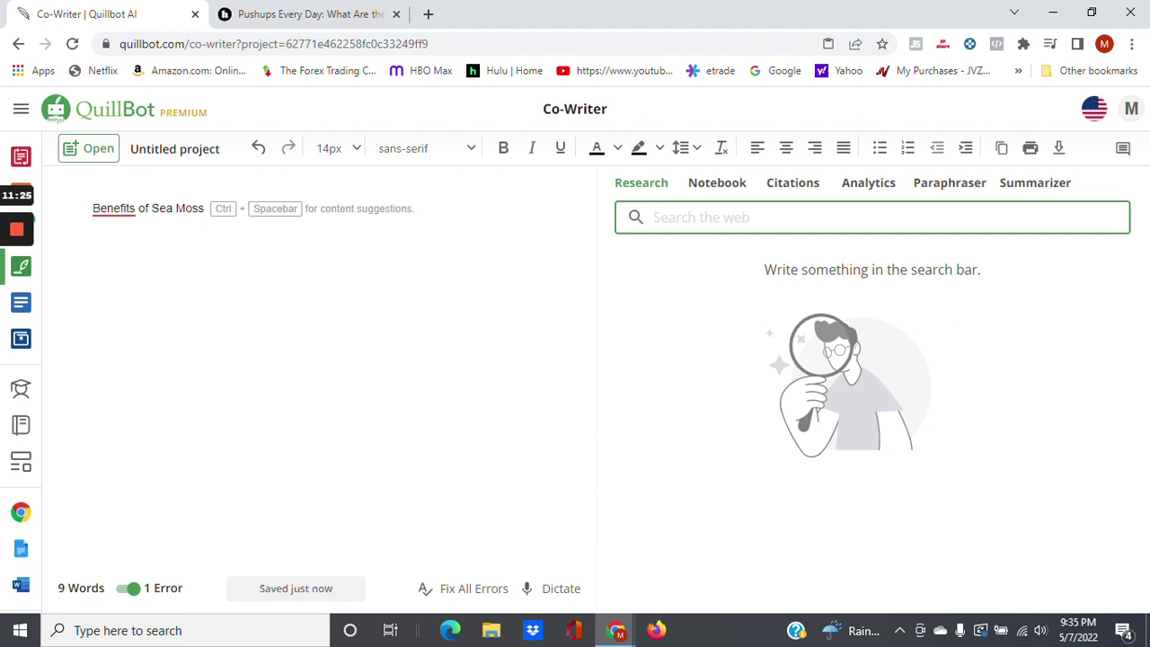
{"action": "type", "text": "benefit"}
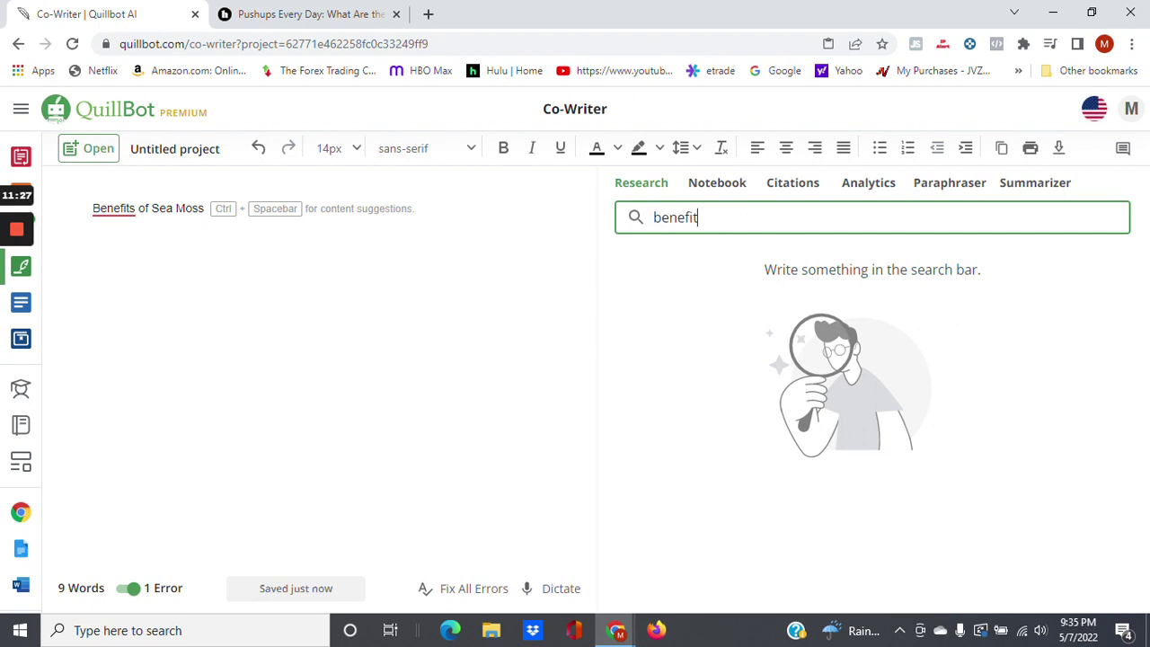
{"action": "type", "text": "s of sea moss"}
{"action": "left_click", "coordinate": [647, 193]}
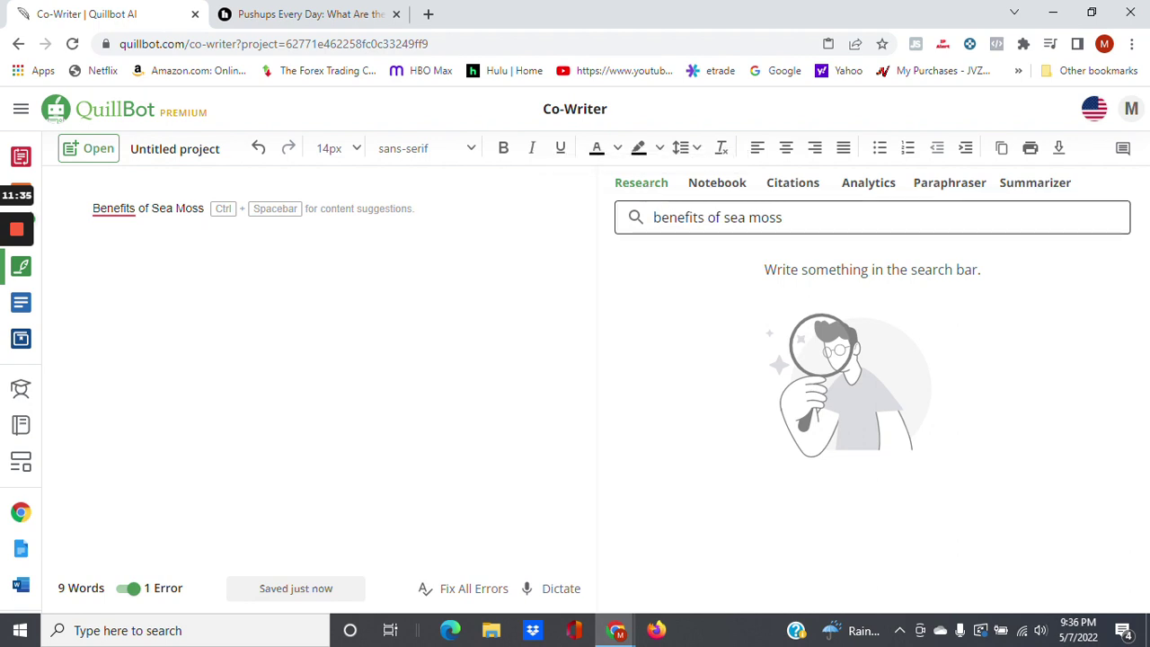
{"action": "left_click", "coordinate": [782, 217]}
{"action": "key", "text": "Return"}
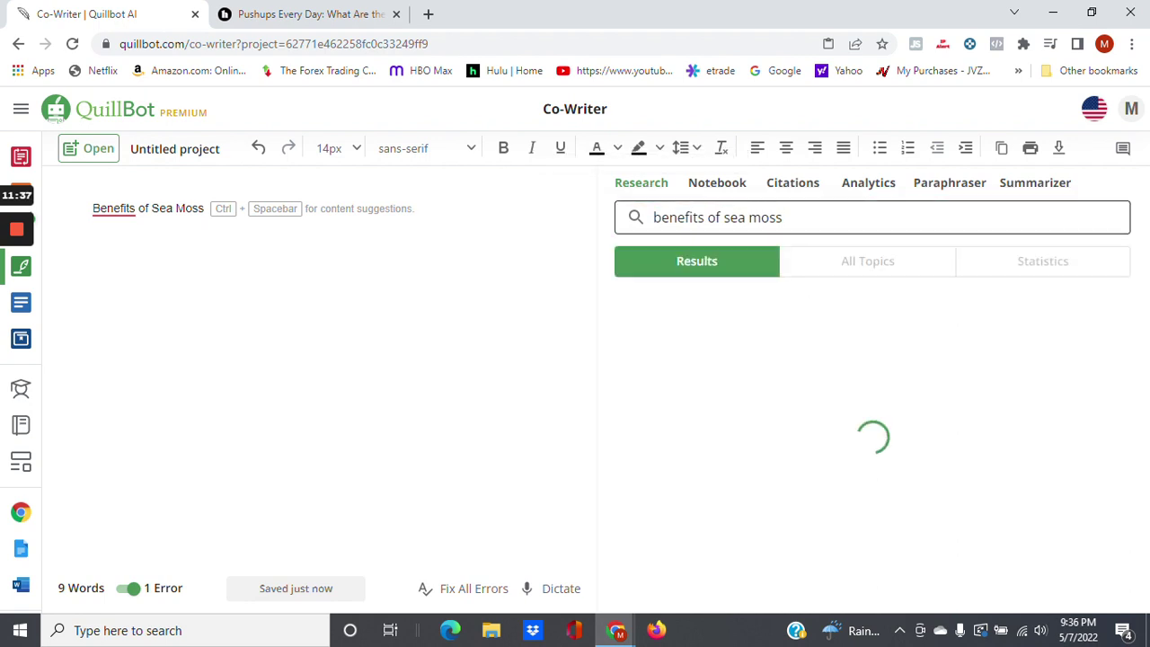
{"action": "left_click", "coordinate": [828, 269]}
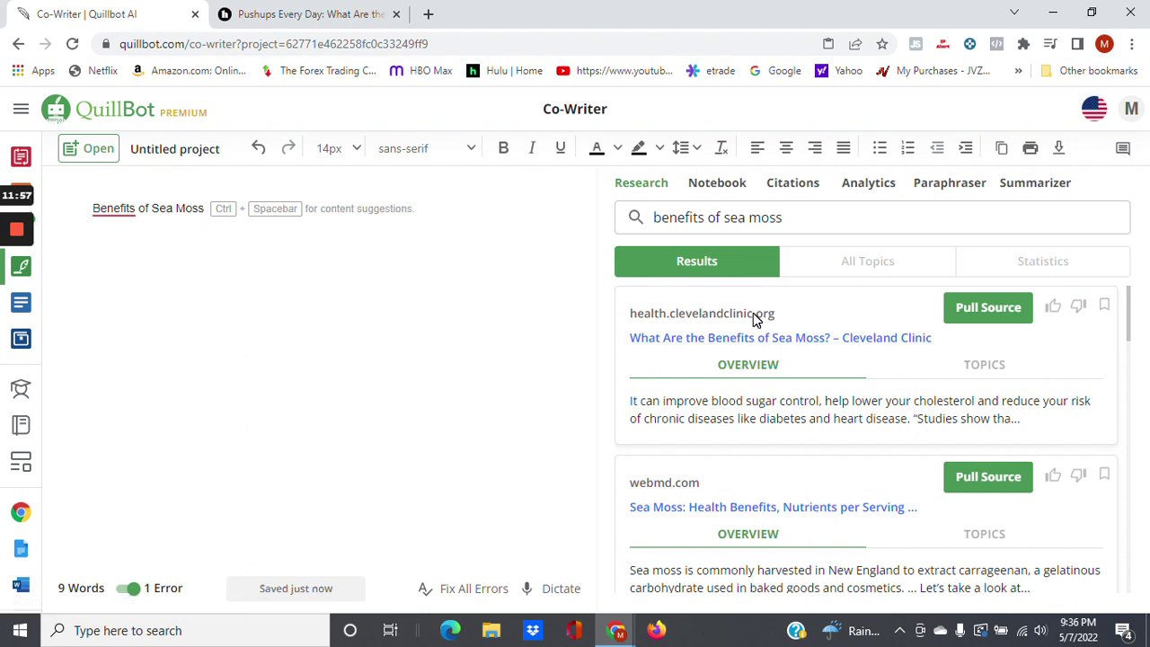
Pull the healthline.com source "Sea Moss: Benefits, Nutrition, and Preparation" from the research results and read its full text.
{"action": "scroll", "coordinate": [808, 353], "scroll_direction": "down", "scroll_amount": 1}
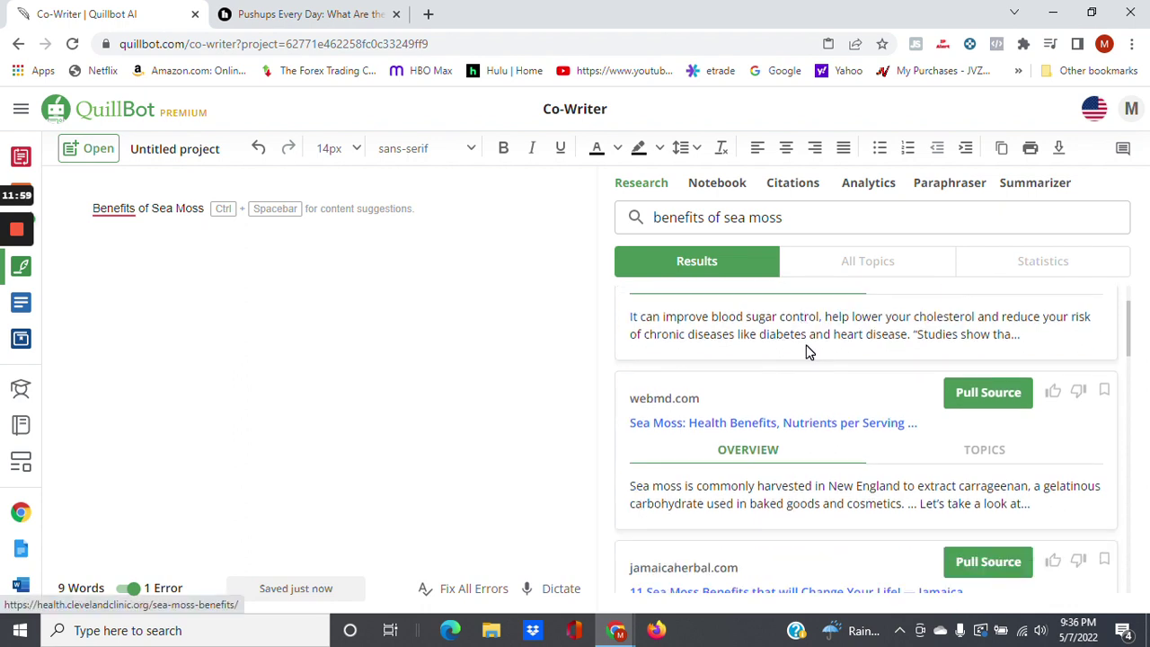
{"action": "scroll", "coordinate": [807, 353], "scroll_direction": "down", "scroll_amount": 1}
{"action": "scroll", "coordinate": [808, 353], "scroll_direction": "down", "scroll_amount": 3}
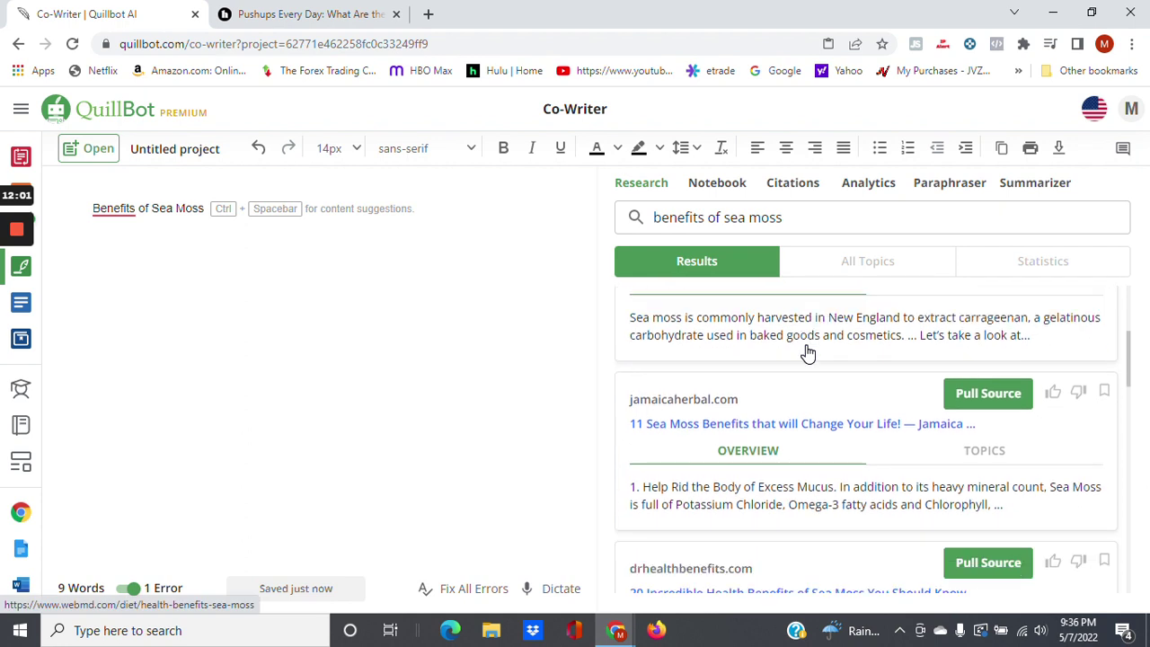
{"action": "scroll", "coordinate": [808, 354], "scroll_direction": "down", "scroll_amount": 3}
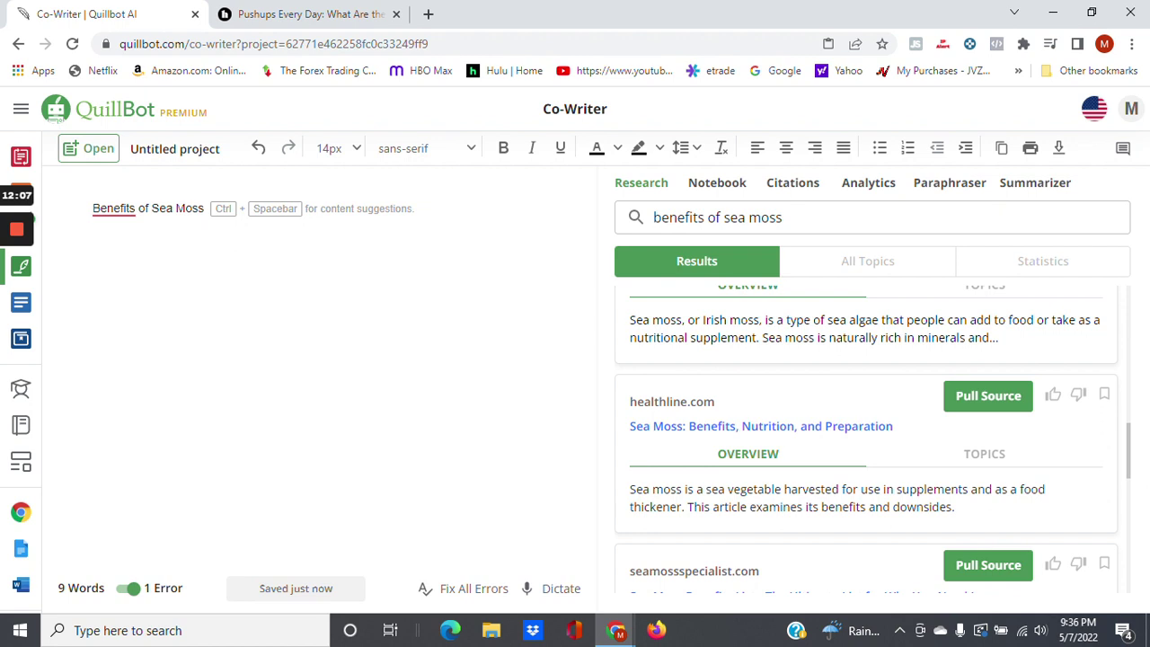
{"action": "scroll", "coordinate": [765, 341], "scroll_direction": "down", "scroll_amount": 1}
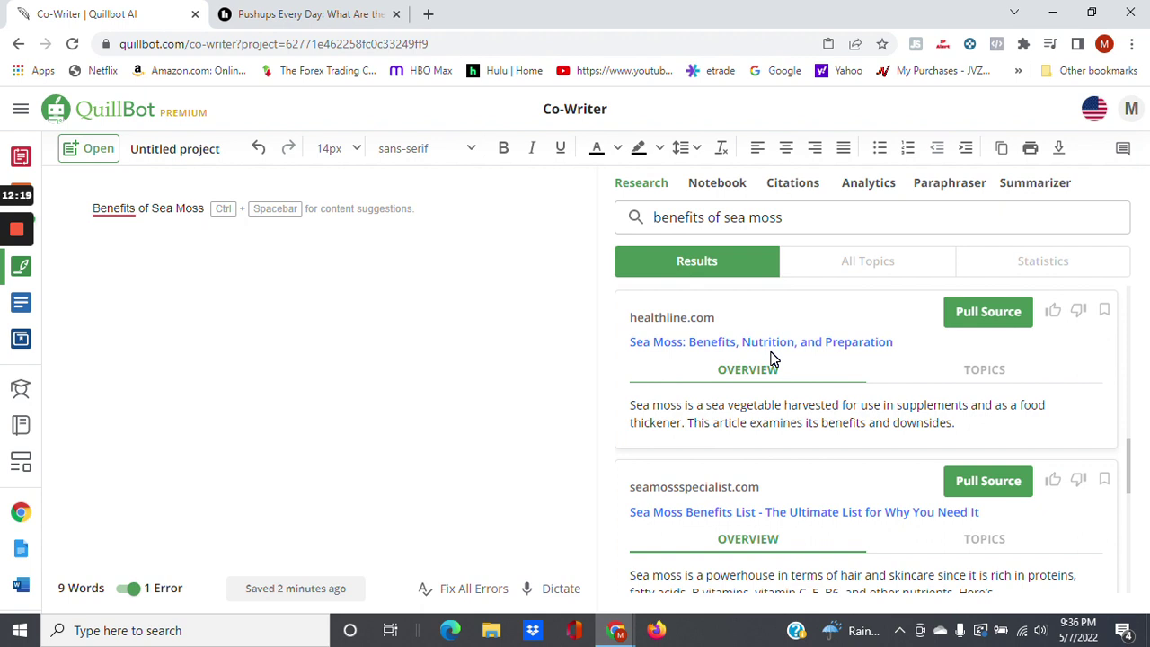
{"action": "left_click", "coordinate": [996, 318]}
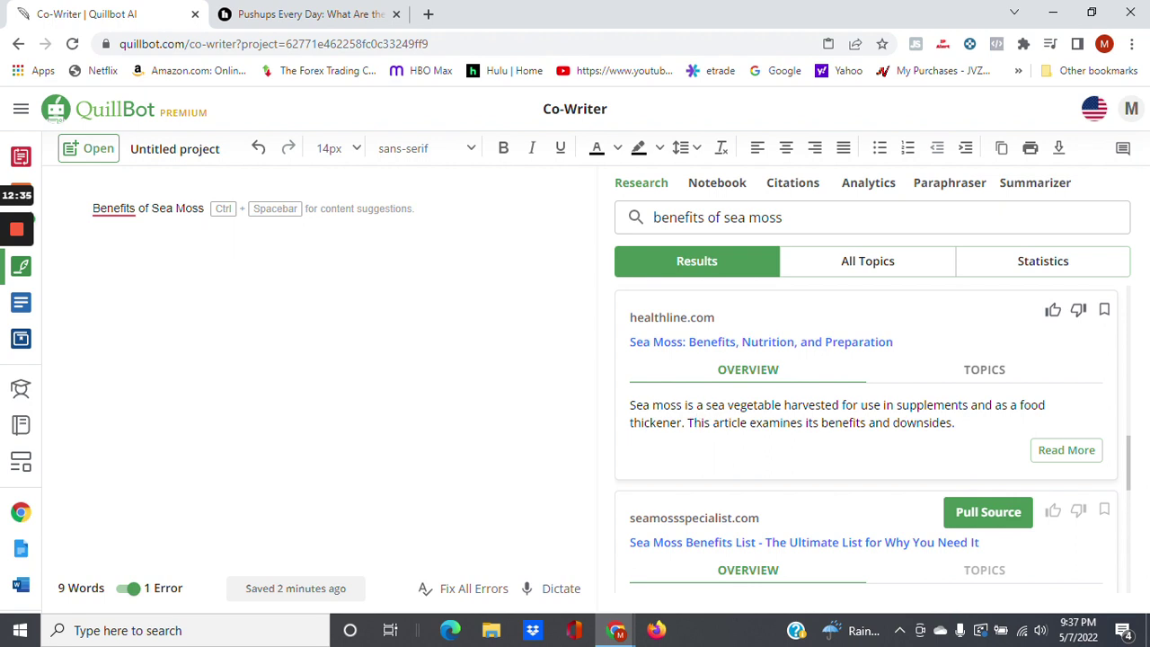
{"action": "left_click", "coordinate": [1067, 451]}
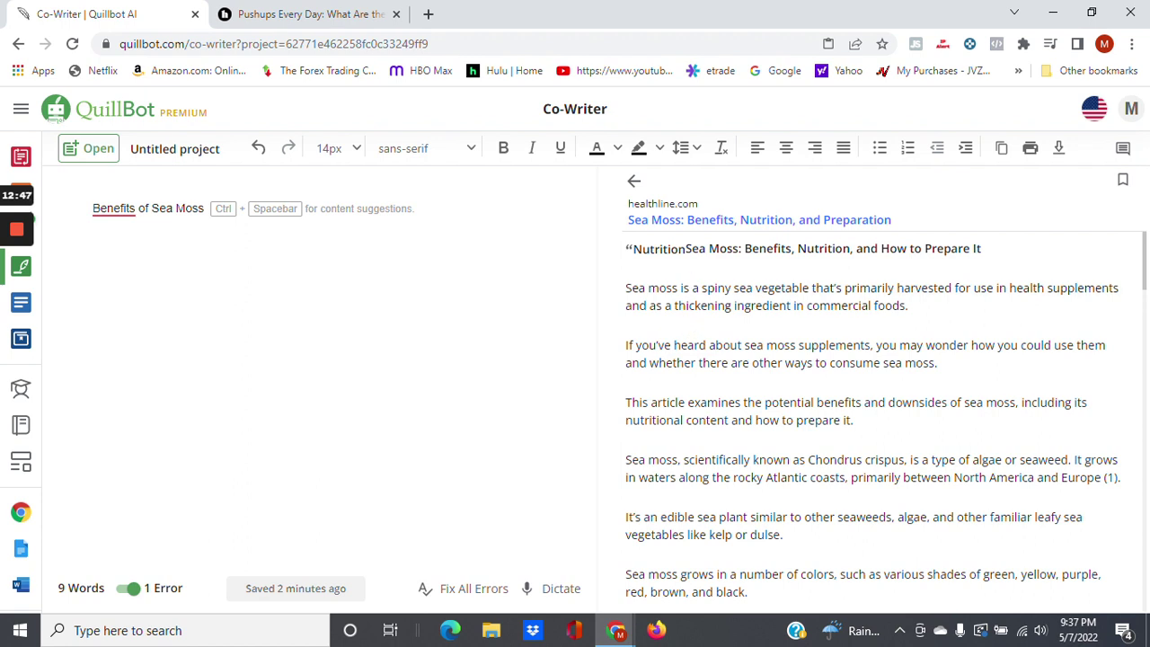
{"action": "scroll", "coordinate": [814, 367], "scroll_direction": "down", "scroll_amount": 4}
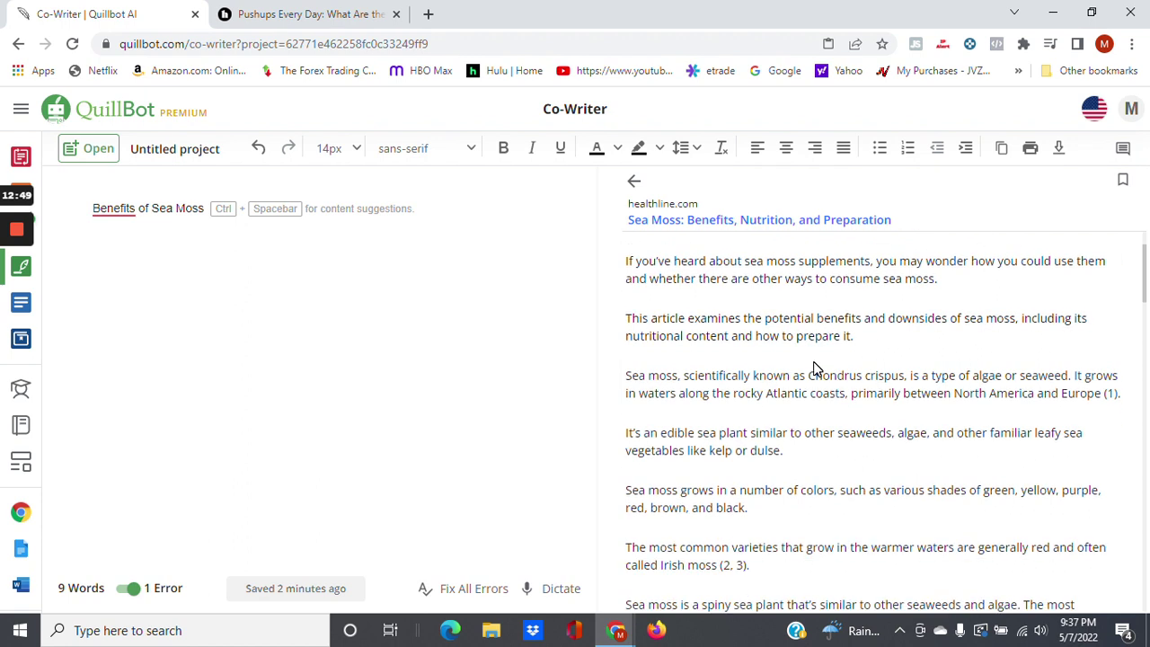
{"action": "scroll", "coordinate": [814, 368], "scroll_direction": "down", "scroll_amount": 4}
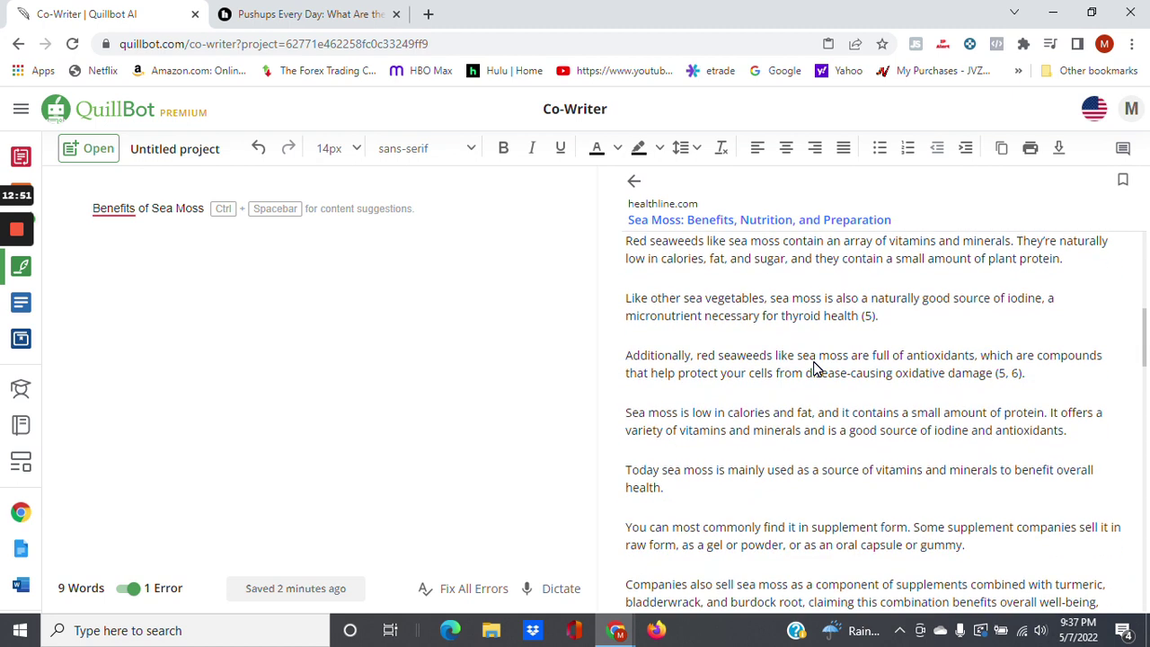
{"action": "scroll", "coordinate": [814, 367], "scroll_direction": "down", "scroll_amount": 2}
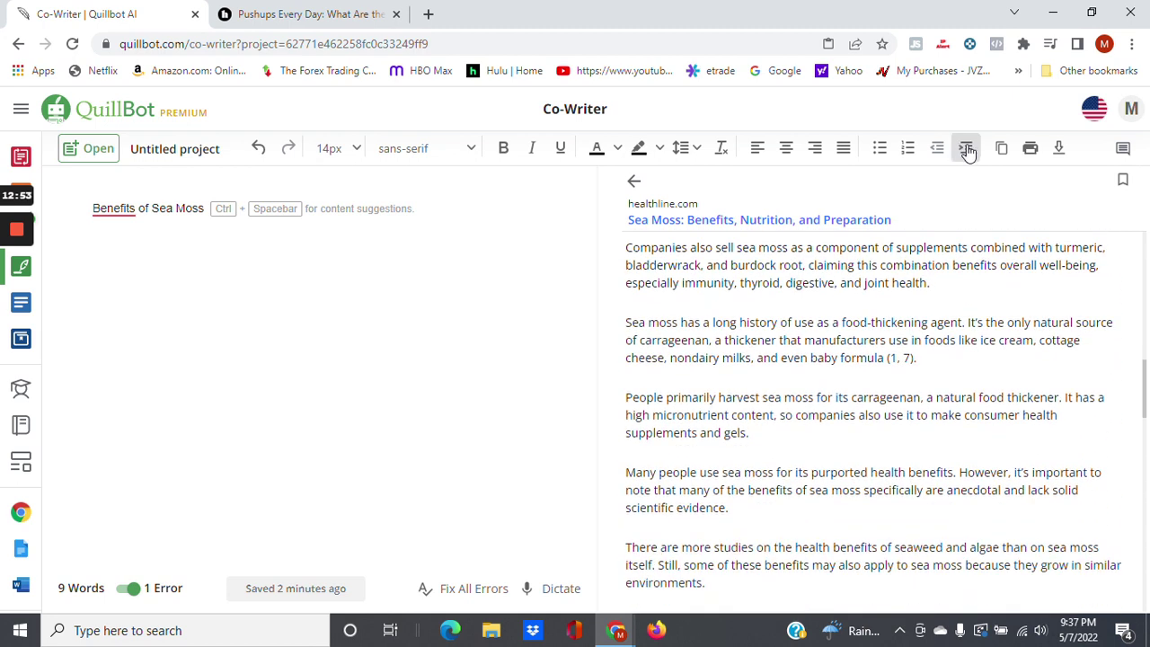
Download the project as a document and check it in Word with editing enabled, declining to make Word the default web page editor.
{"action": "left_click", "coordinate": [1056, 151]}
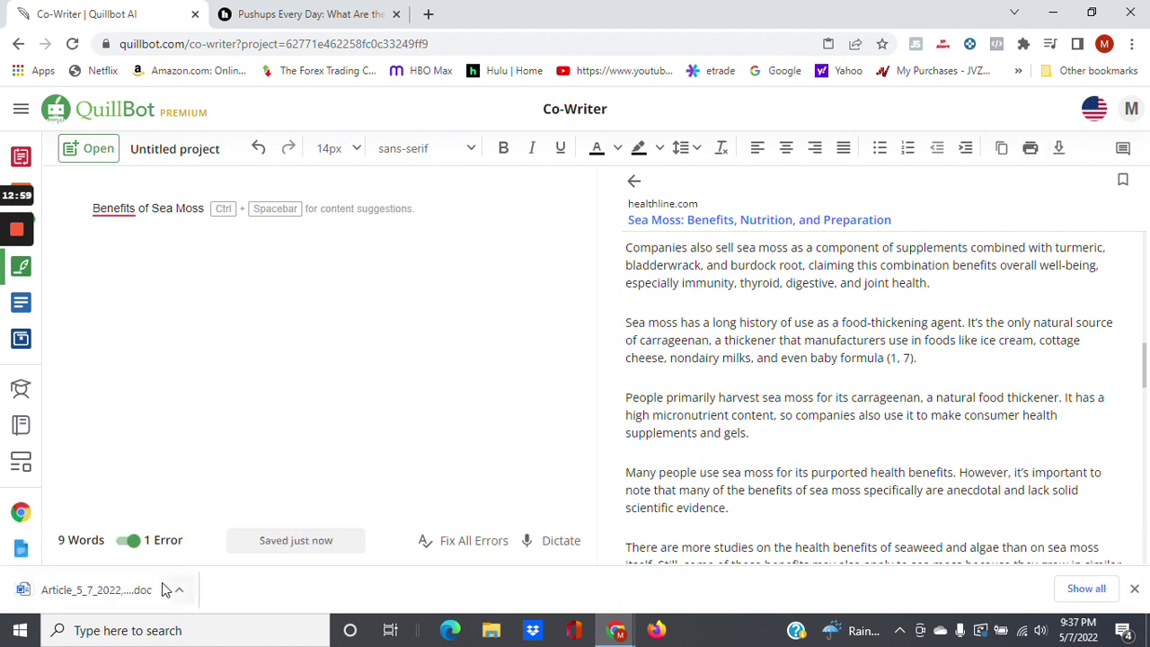
{"action": "left_click", "coordinate": [111, 595]}
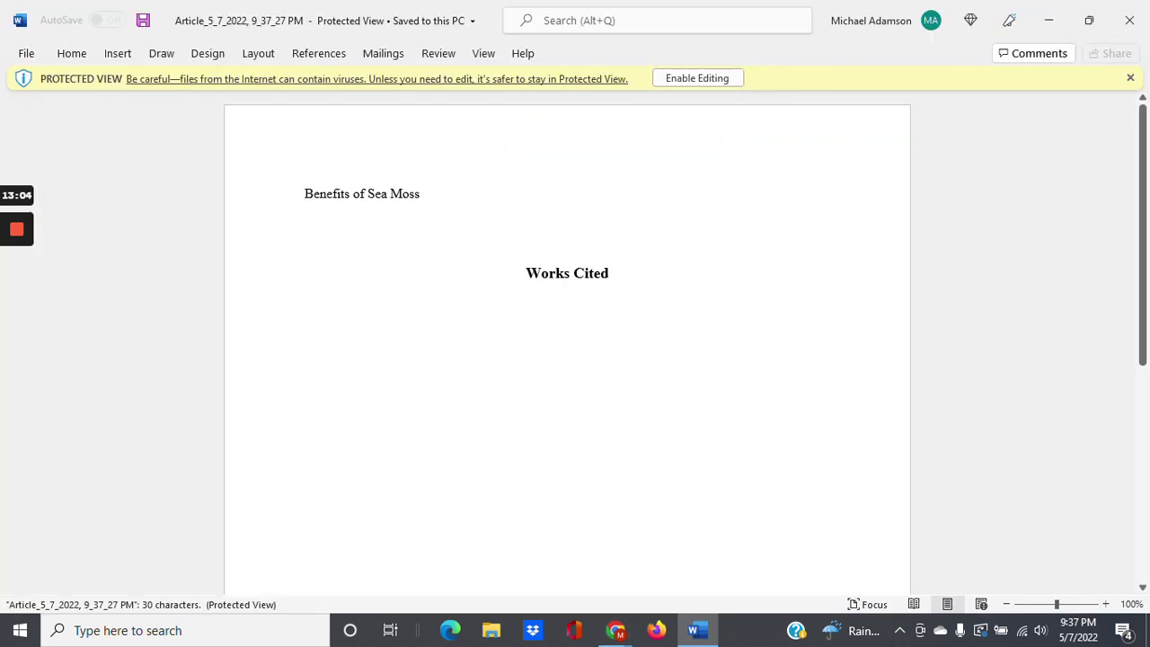
{"action": "scroll", "coordinate": [567, 351], "scroll_direction": "down", "scroll_amount": 3}
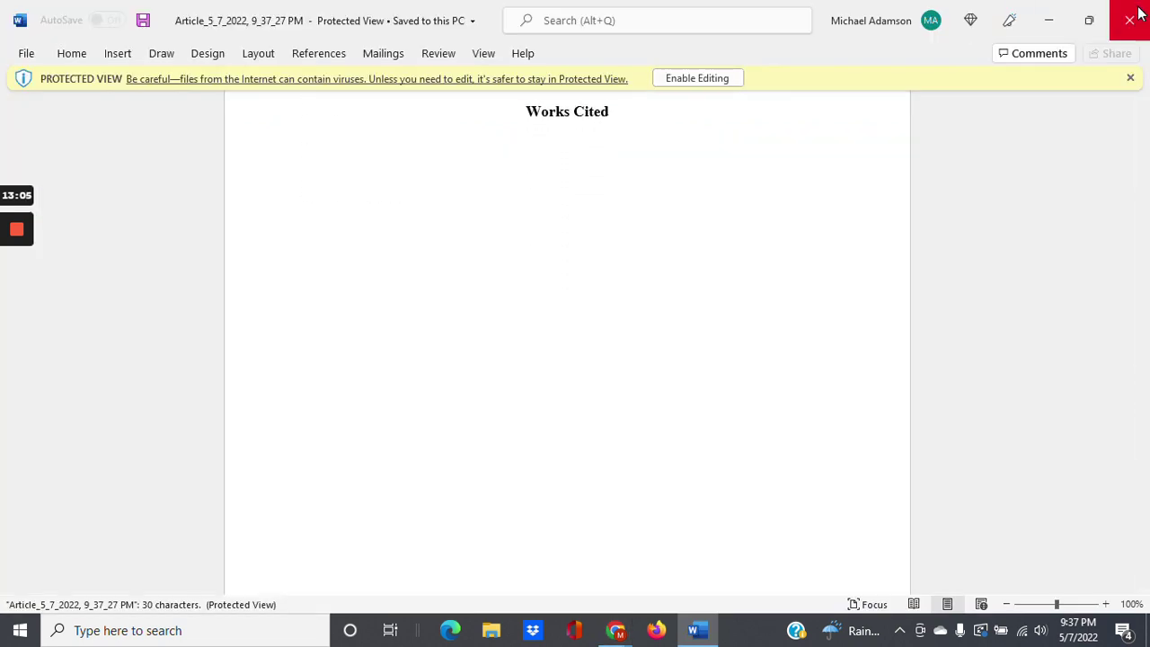
{"action": "left_click", "coordinate": [686, 81]}
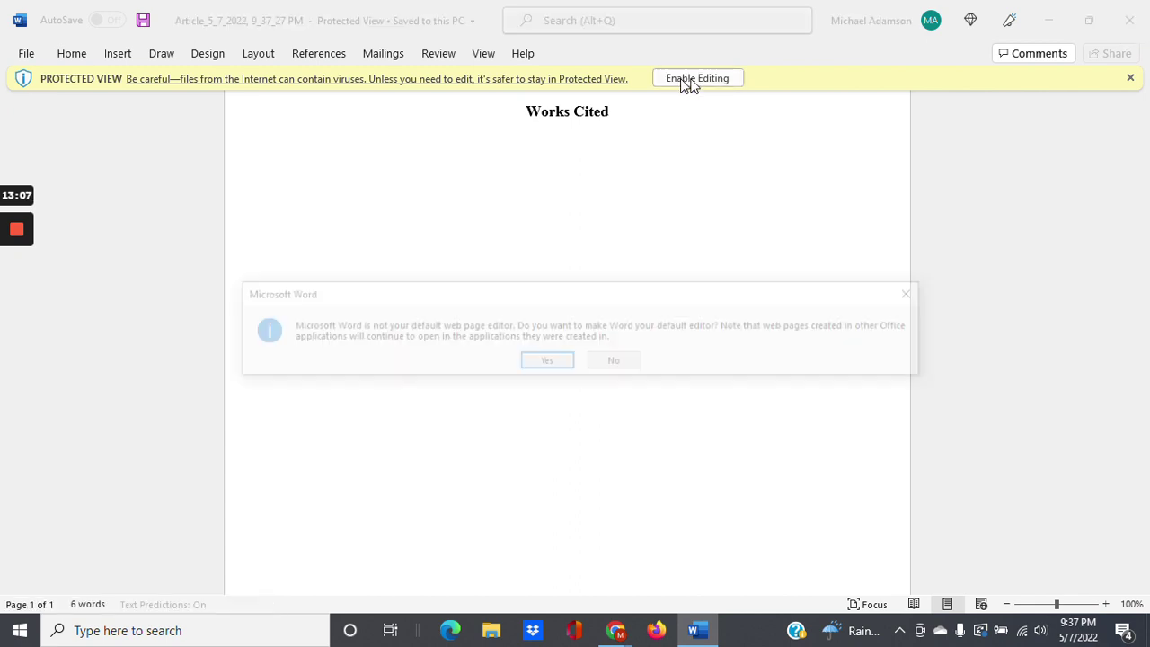
{"action": "left_click", "coordinate": [629, 365]}
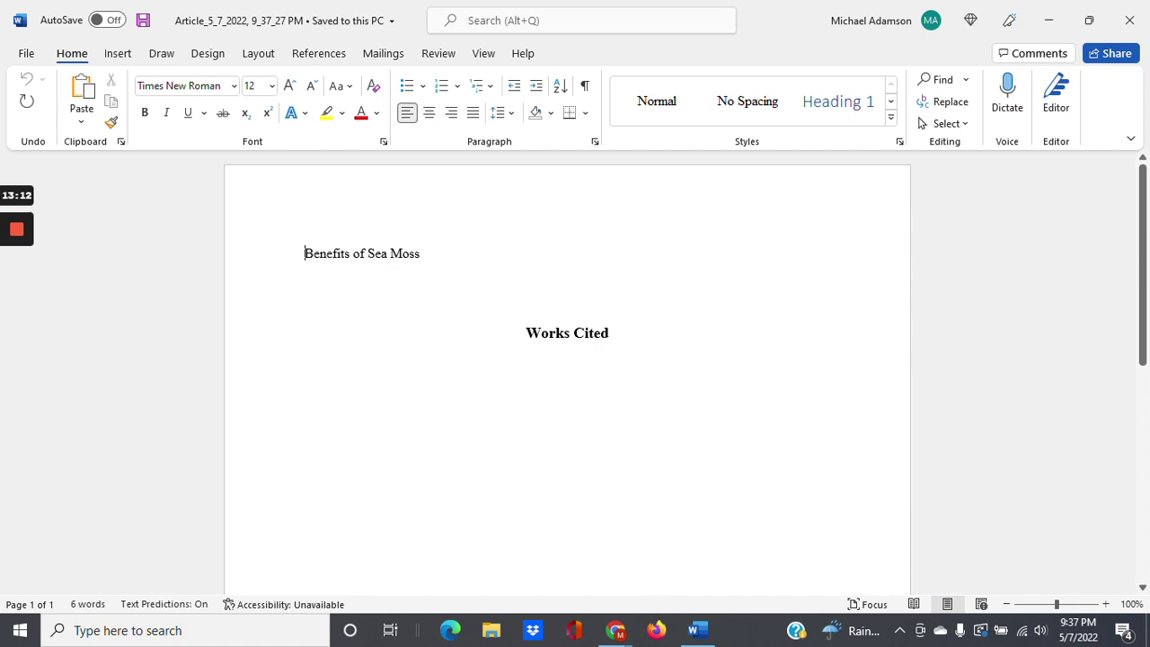
{"action": "left_click", "coordinate": [1129, 25]}
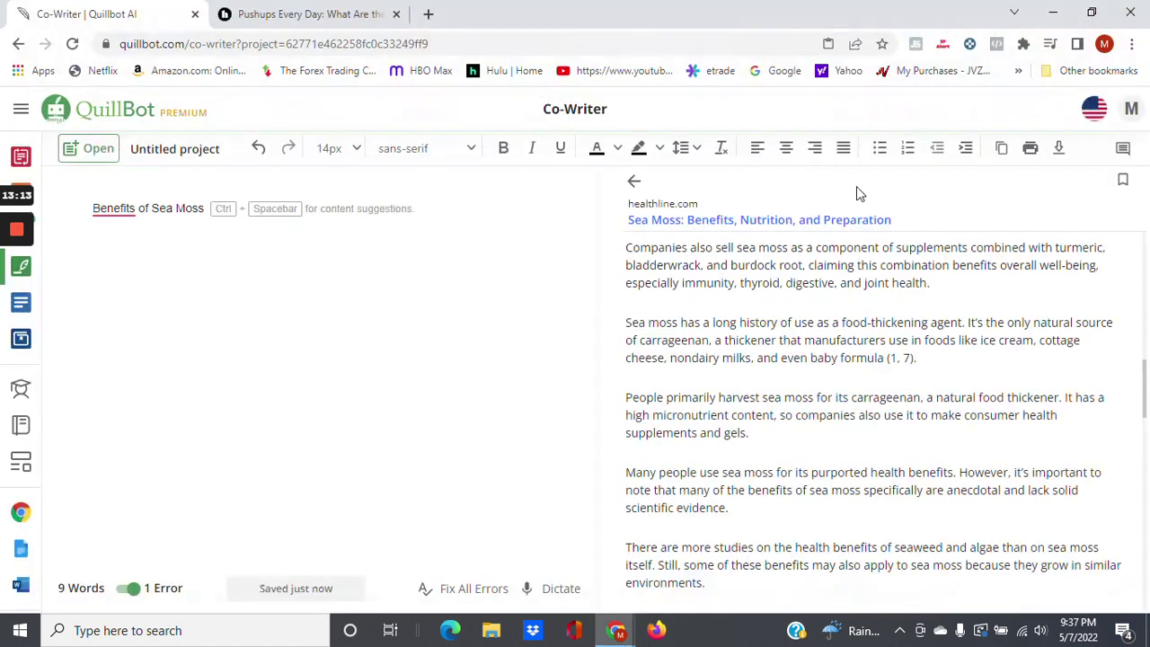
Skim the pulled healthline.com article from beginning to preparation advice, and return to the research results.
{"action": "scroll", "coordinate": [617, 316], "scroll_direction": "down", "scroll_amount": 8}
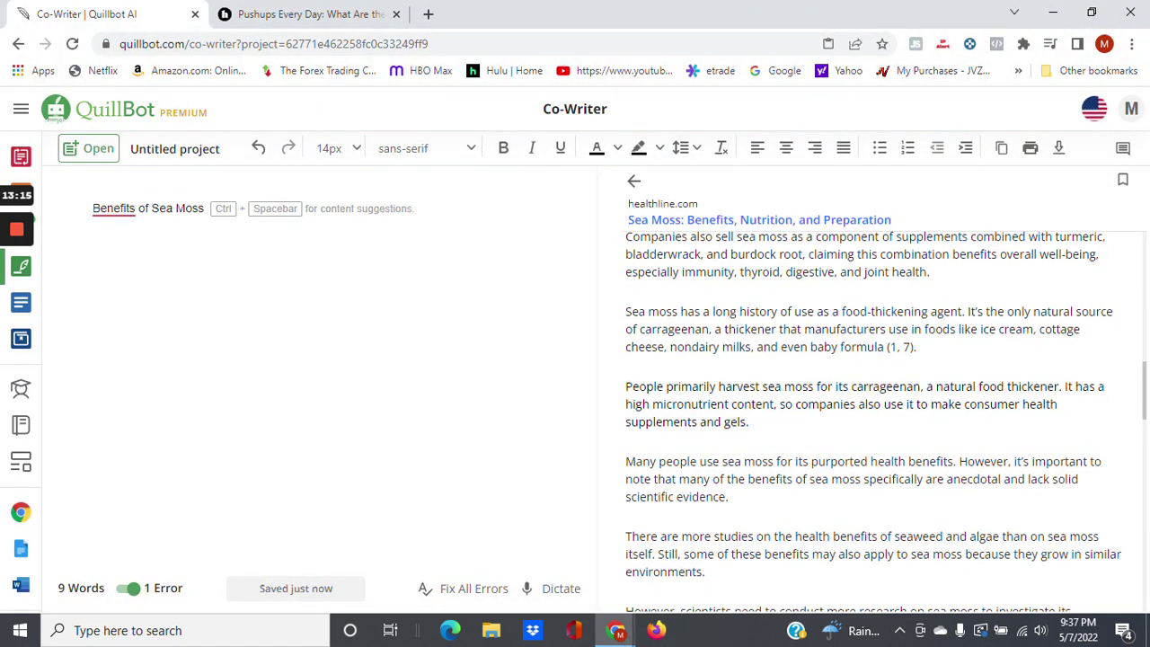
{"action": "scroll", "coordinate": [732, 399], "scroll_direction": "down", "scroll_amount": 10}
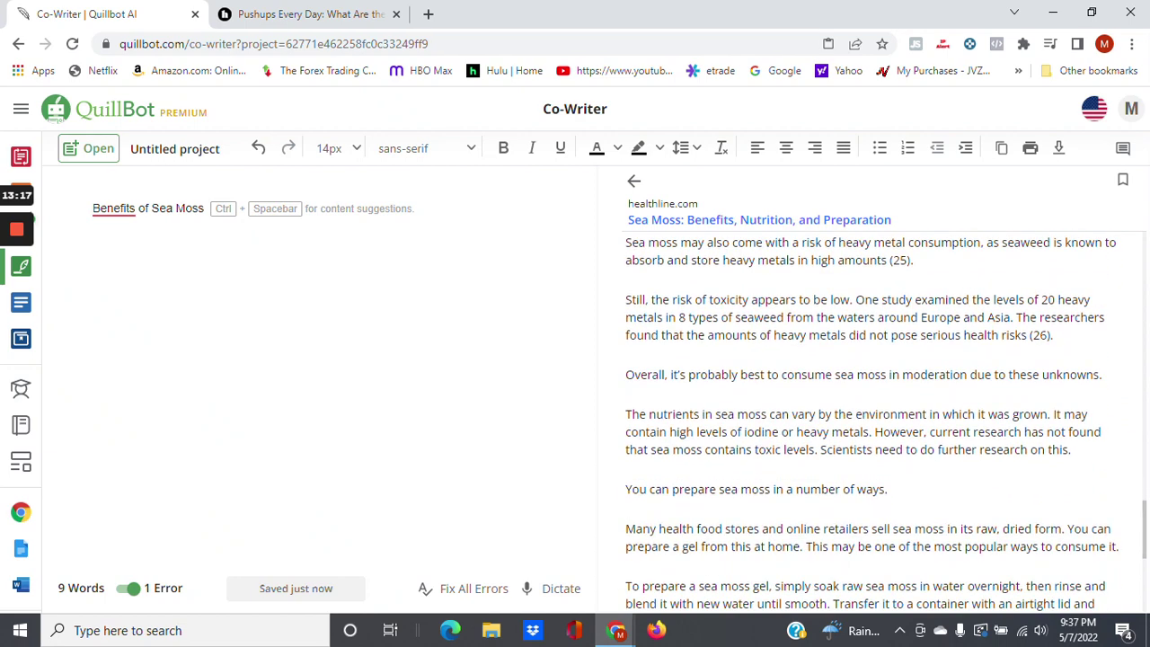
{"action": "scroll", "coordinate": [733, 399], "scroll_direction": "up", "scroll_amount": 1}
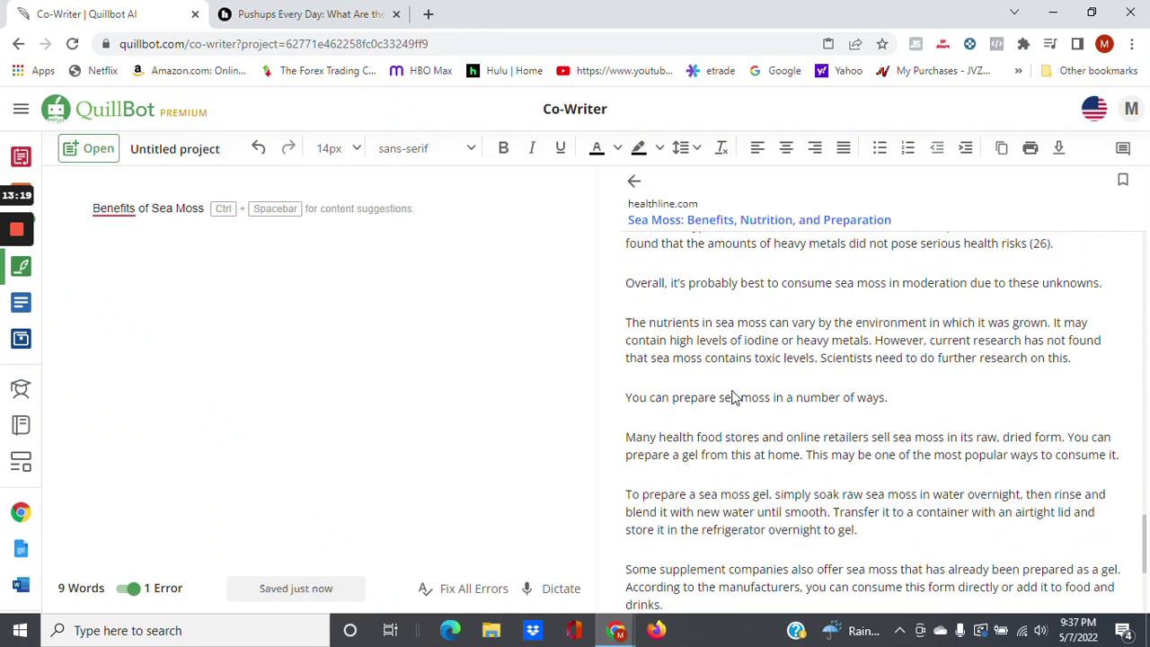
{"action": "scroll", "coordinate": [732, 396], "scroll_direction": "up", "scroll_amount": 10}
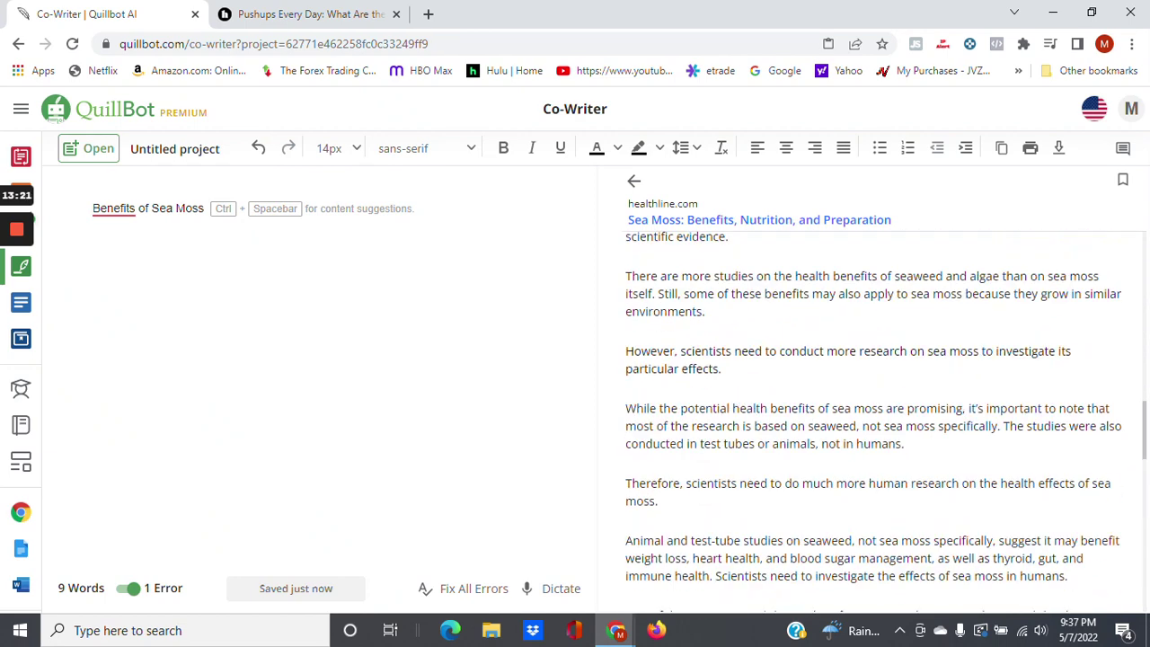
{"action": "scroll", "coordinate": [872, 404], "scroll_direction": "up", "scroll_amount": 9}
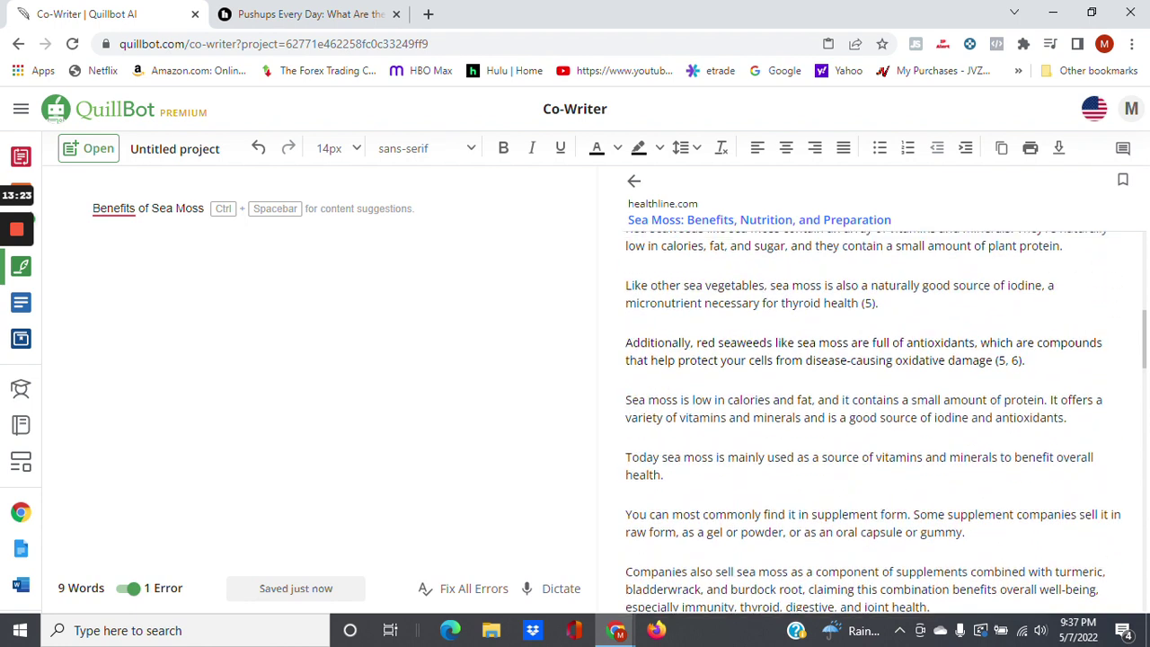
{"action": "scroll", "coordinate": [872, 404], "scroll_direction": "up", "scroll_amount": 4}
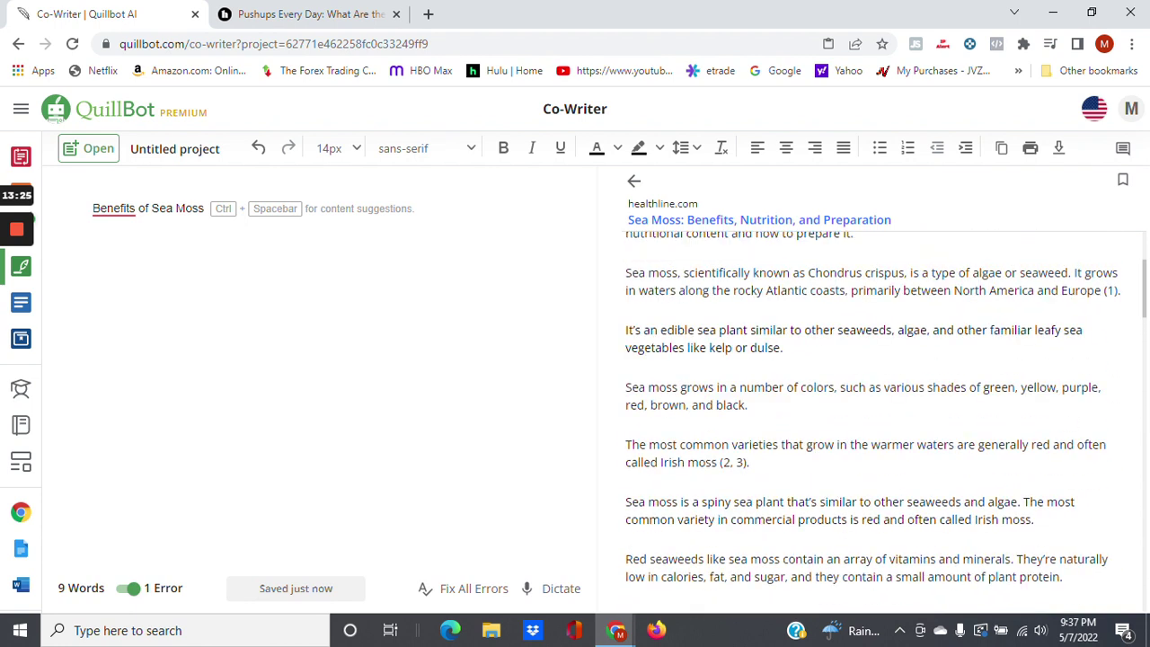
{"action": "scroll", "coordinate": [871, 405], "scroll_direction": "up", "scroll_amount": 4}
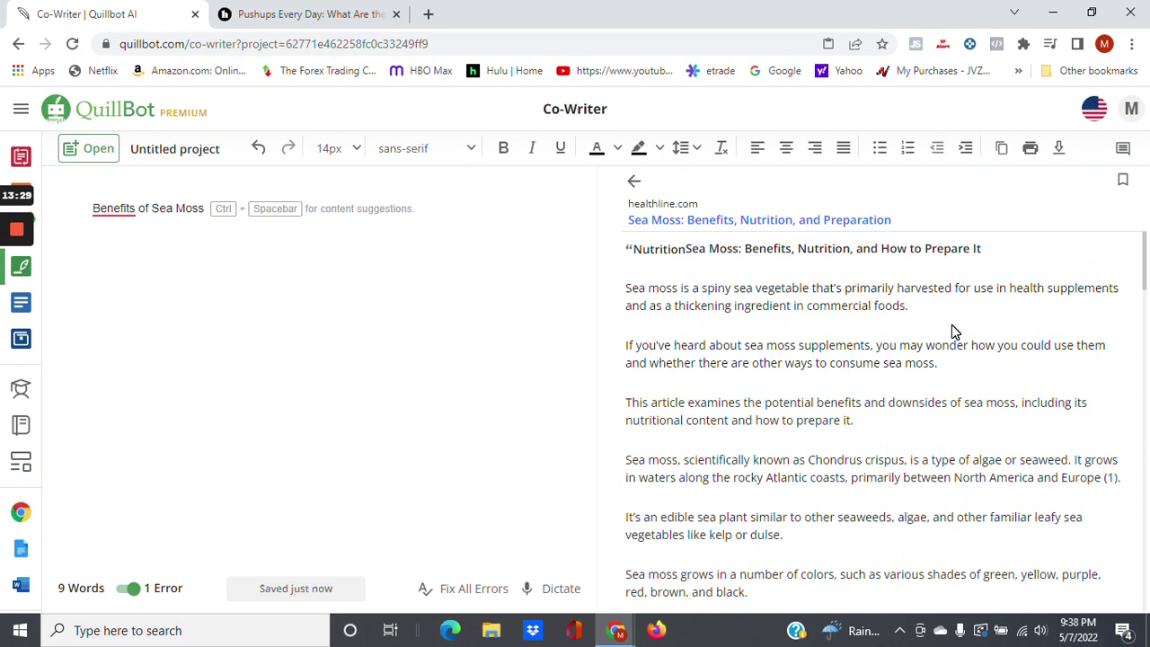
{"action": "scroll", "coordinate": [955, 333], "scroll_direction": "down", "scroll_amount": 5}
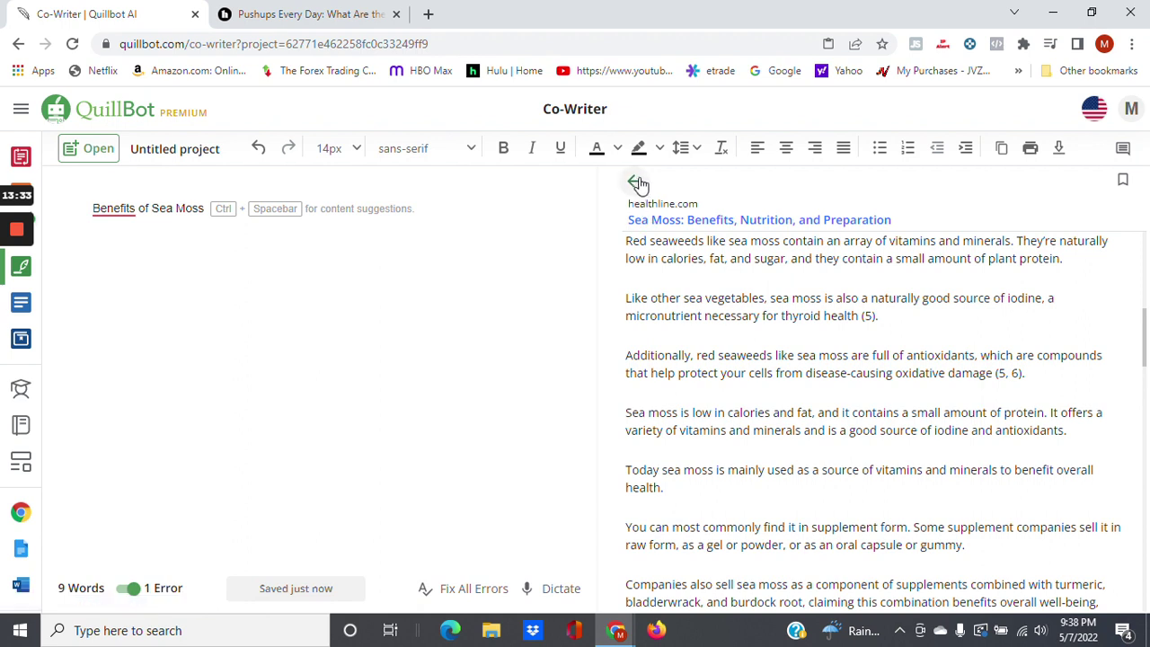
{"action": "left_click", "coordinate": [638, 184]}
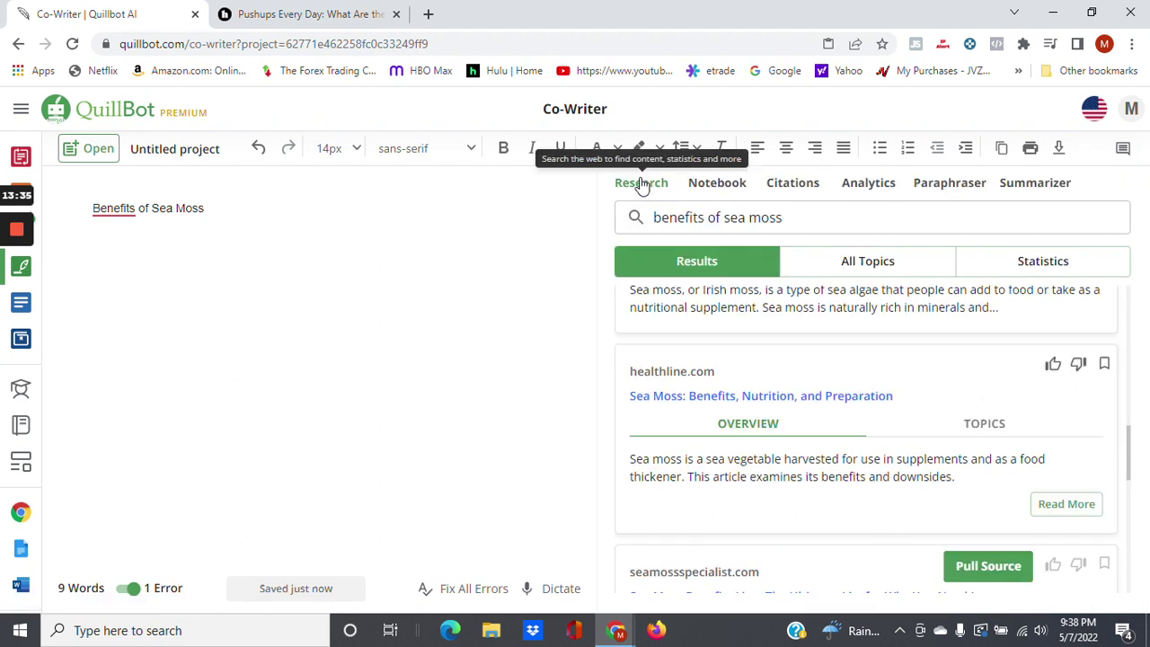
View the original officialseamoss.com benefits page from the research results and return to Co-Writer.
{"action": "scroll", "coordinate": [859, 442], "scroll_direction": "down", "scroll_amount": 5}
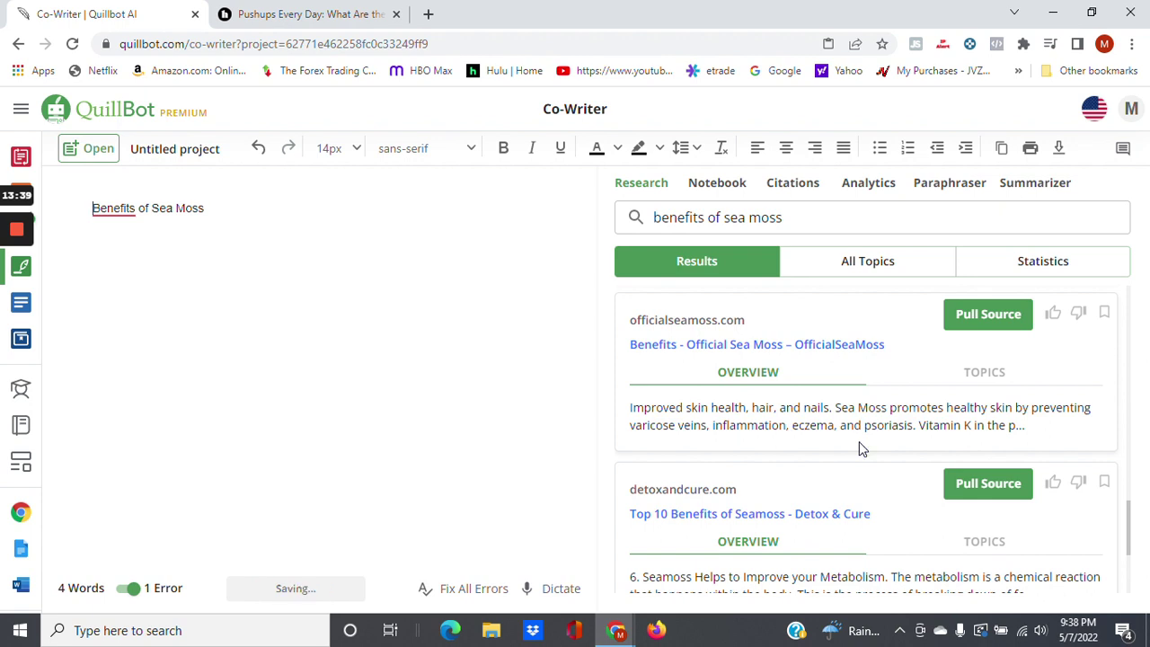
{"action": "left_click", "coordinate": [734, 346]}
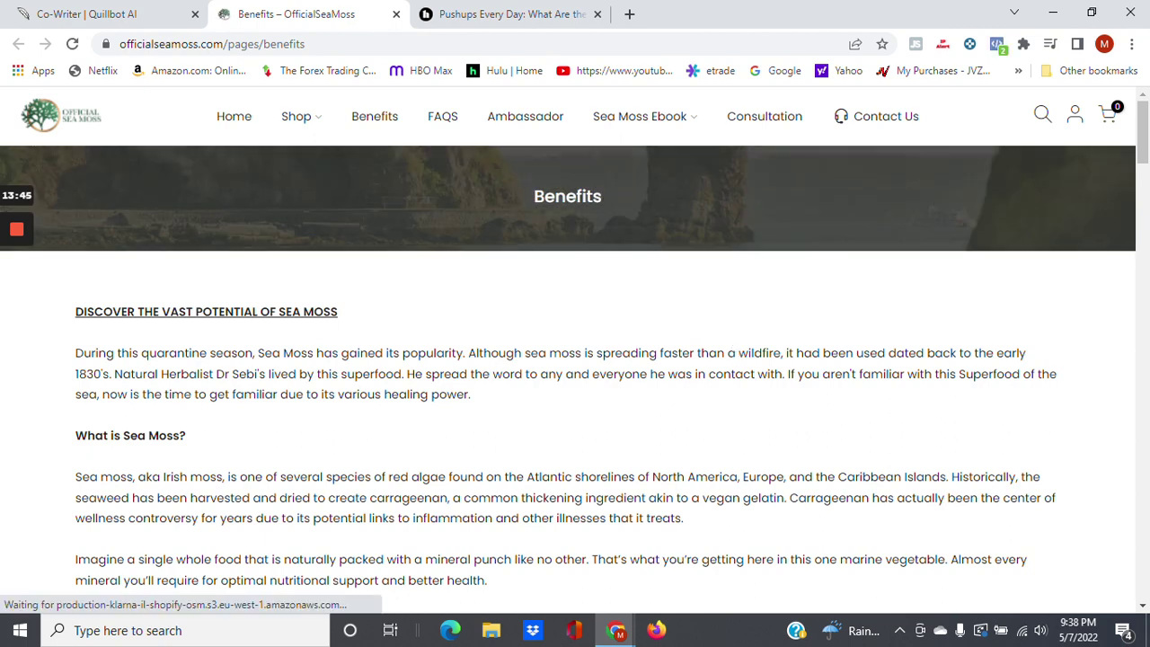
{"action": "scroll", "coordinate": [575, 351], "scroll_direction": "down", "scroll_amount": 3}
{"action": "scroll", "coordinate": [527, 482], "scroll_direction": "down", "scroll_amount": 10}
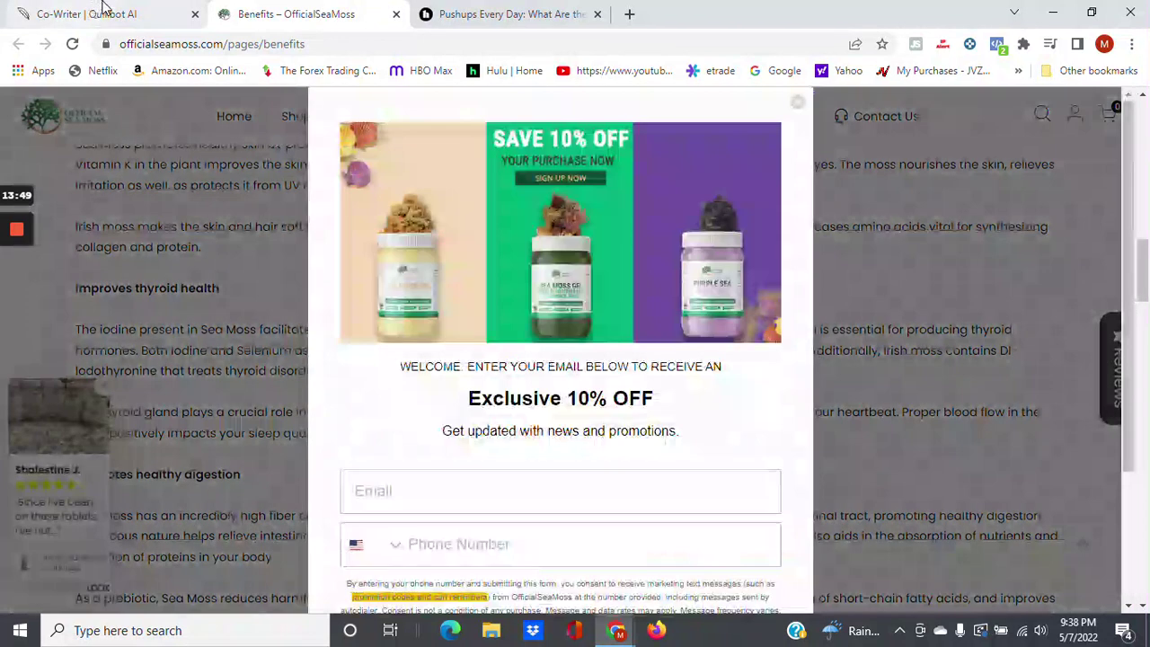
{"action": "left_click", "coordinate": [97, 14]}
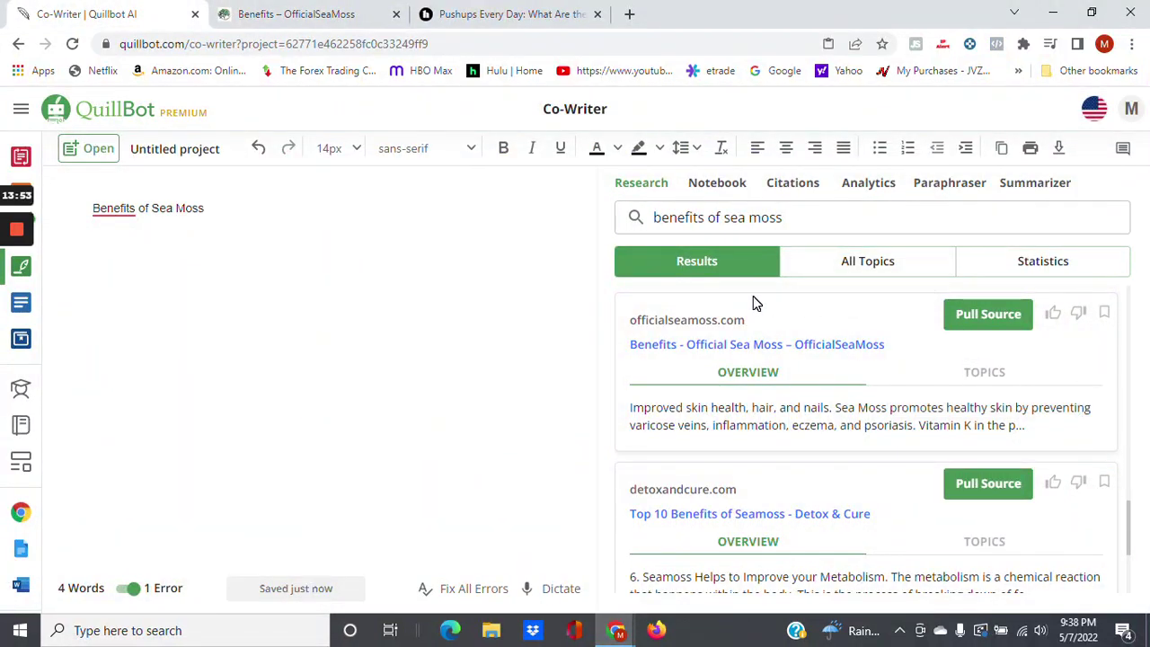
Pull the officialseamoss.com source, view its extracted text, and return to the research results.
{"action": "left_click", "coordinate": [1004, 322]}
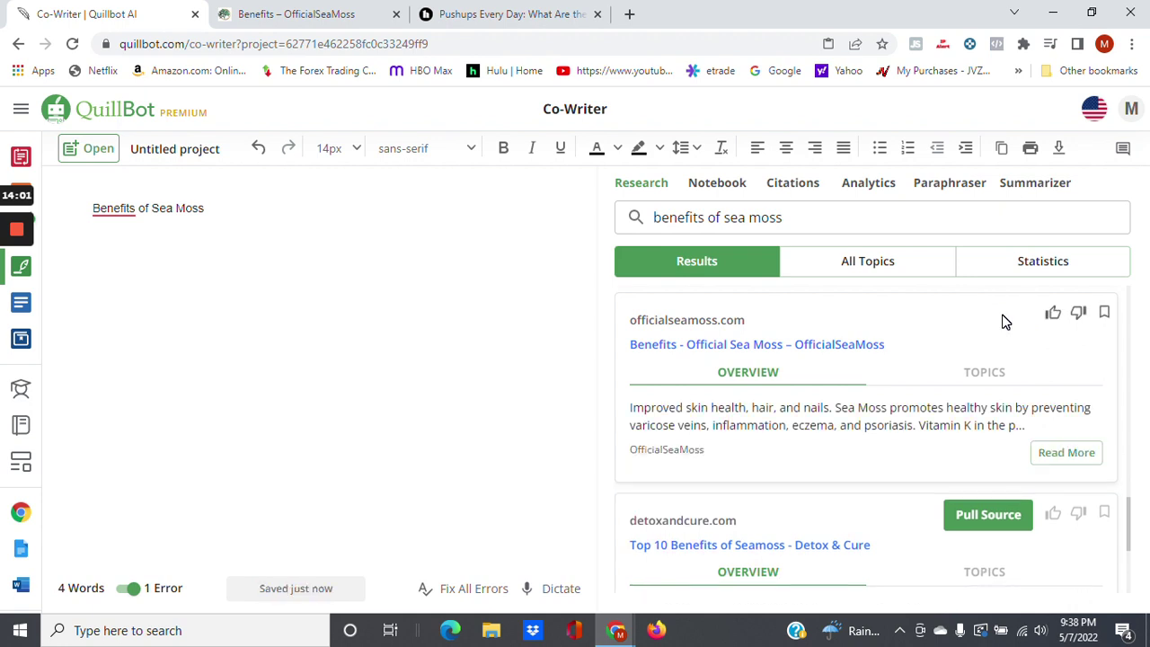
{"action": "left_click", "coordinate": [1069, 456]}
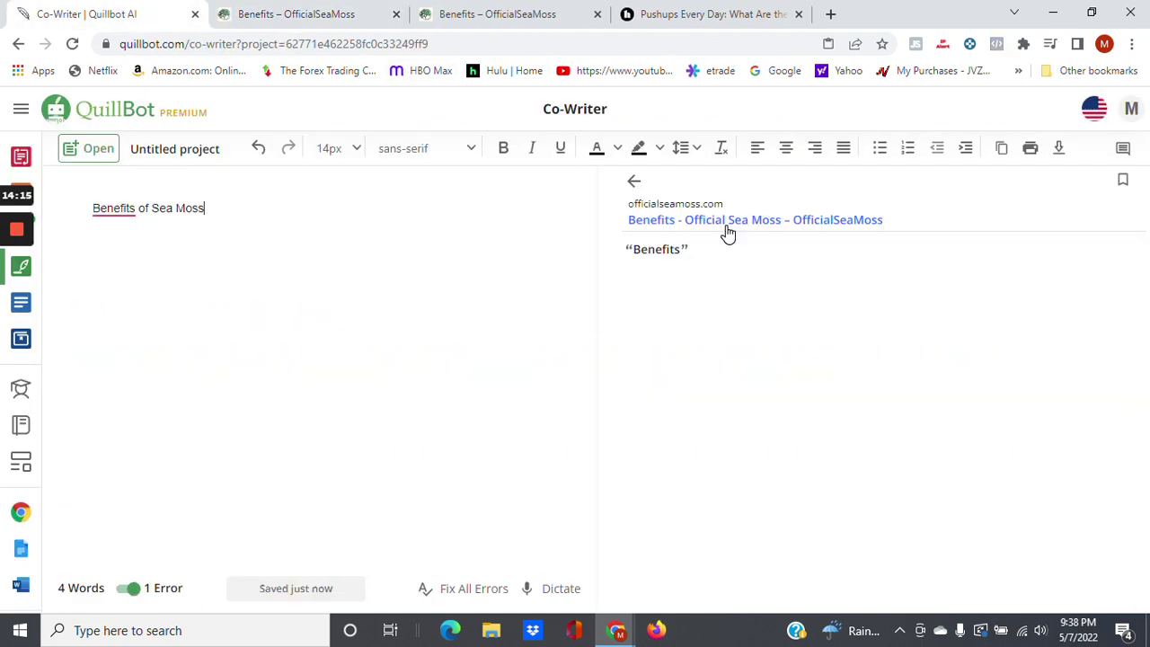
{"action": "left_click", "coordinate": [635, 184]}
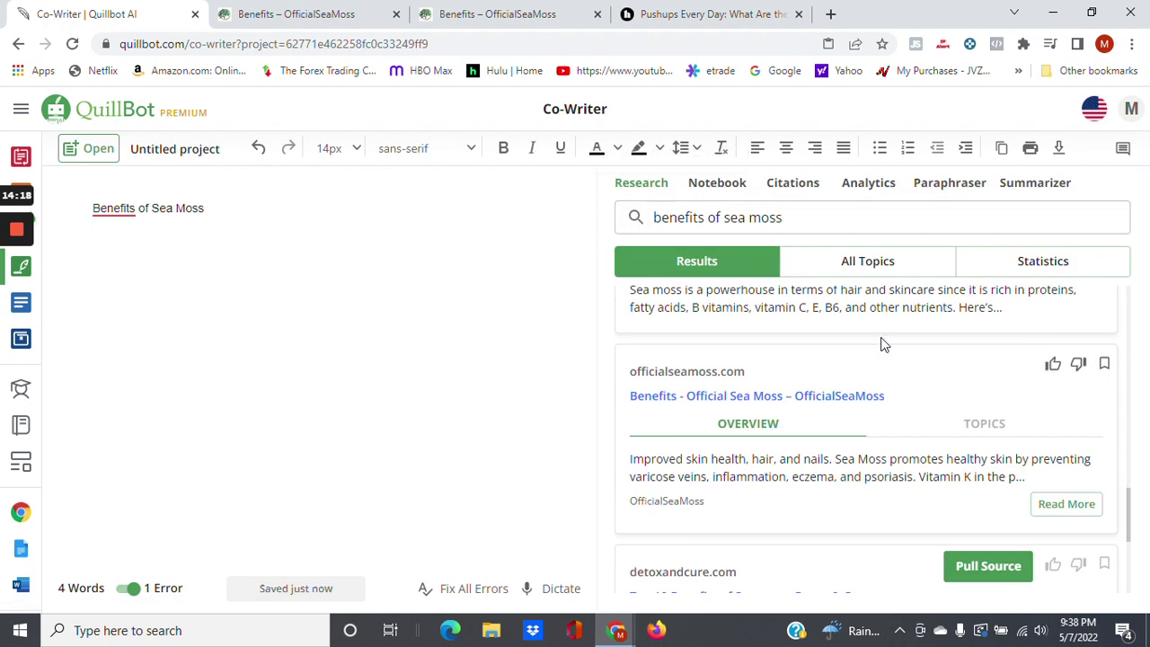
Pull the medicalnewstoday.com source "What are the benefits of sea moss?" and read its full text through the weight loss, thyroid and gut health sections.
{"action": "scroll", "coordinate": [909, 436], "scroll_direction": "up", "scroll_amount": 1}
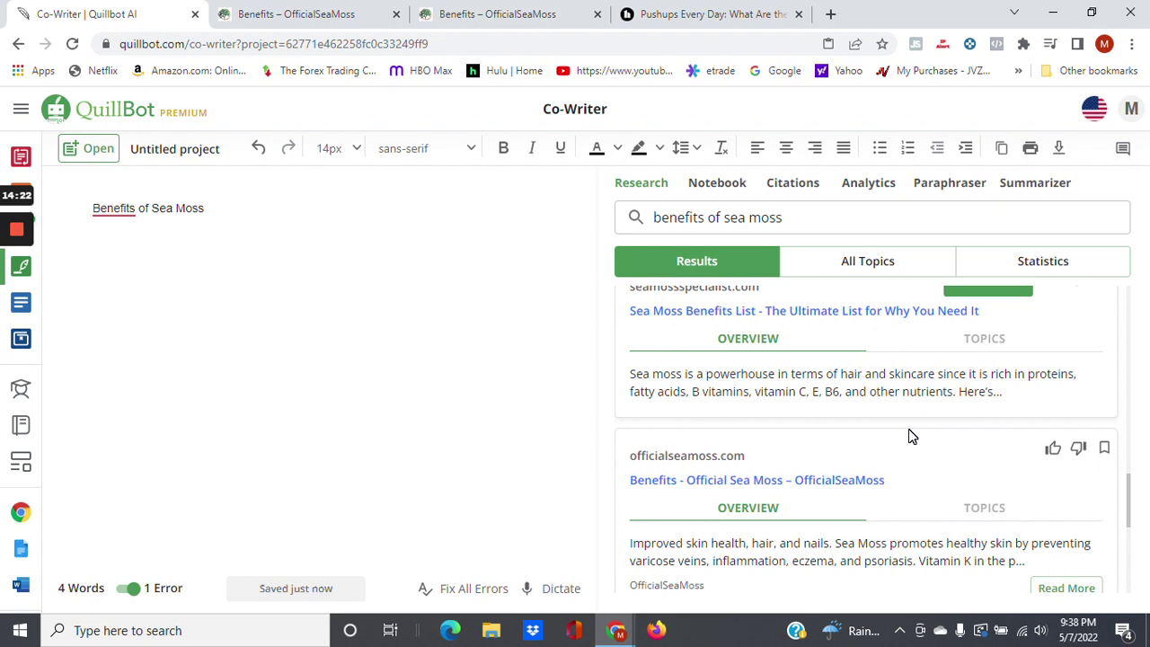
{"action": "scroll", "coordinate": [908, 436], "scroll_direction": "up", "scroll_amount": 2}
{"action": "scroll", "coordinate": [909, 429], "scroll_direction": "up", "scroll_amount": 1}
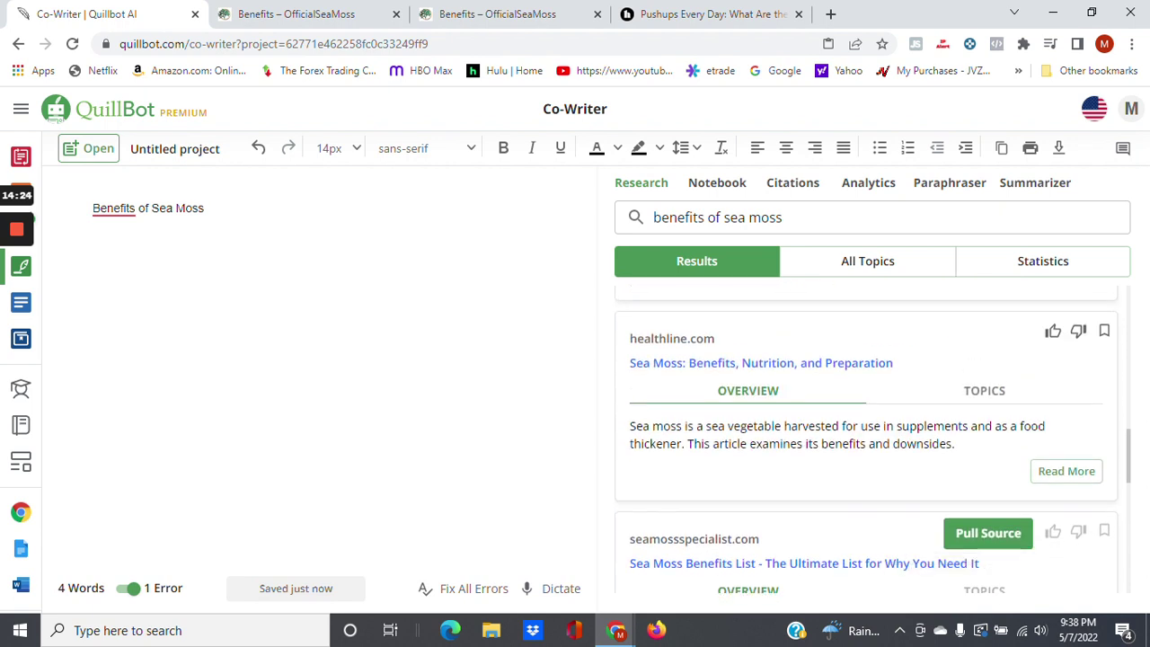
{"action": "scroll", "coordinate": [909, 436], "scroll_direction": "up", "scroll_amount": 3}
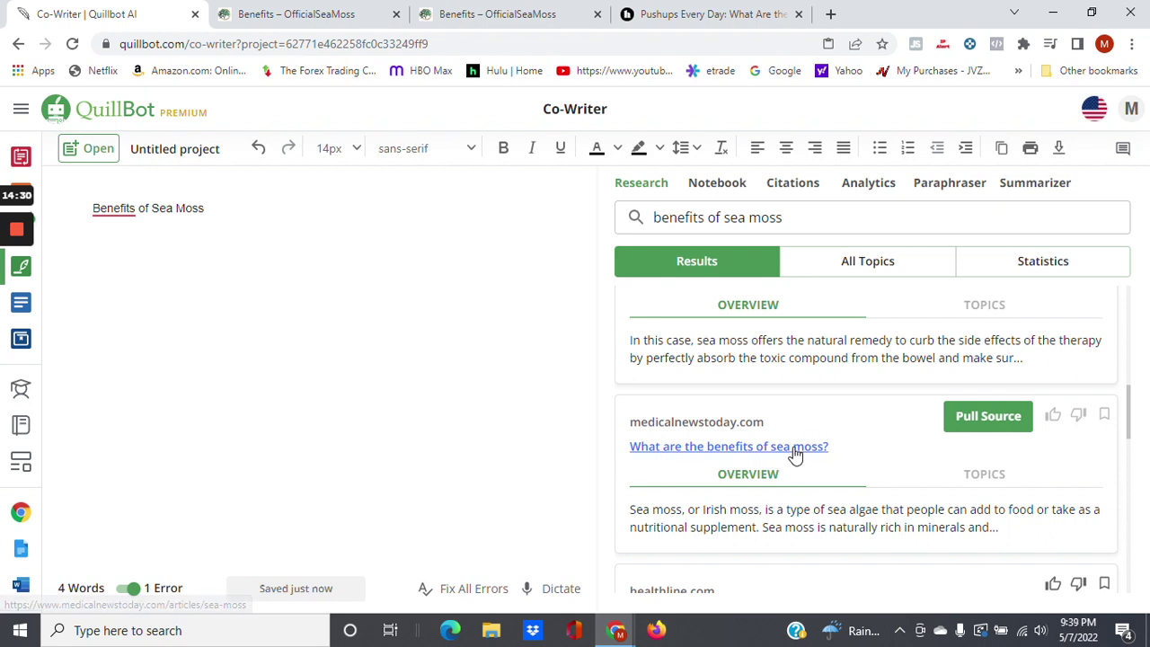
{"action": "left_click", "coordinate": [981, 422]}
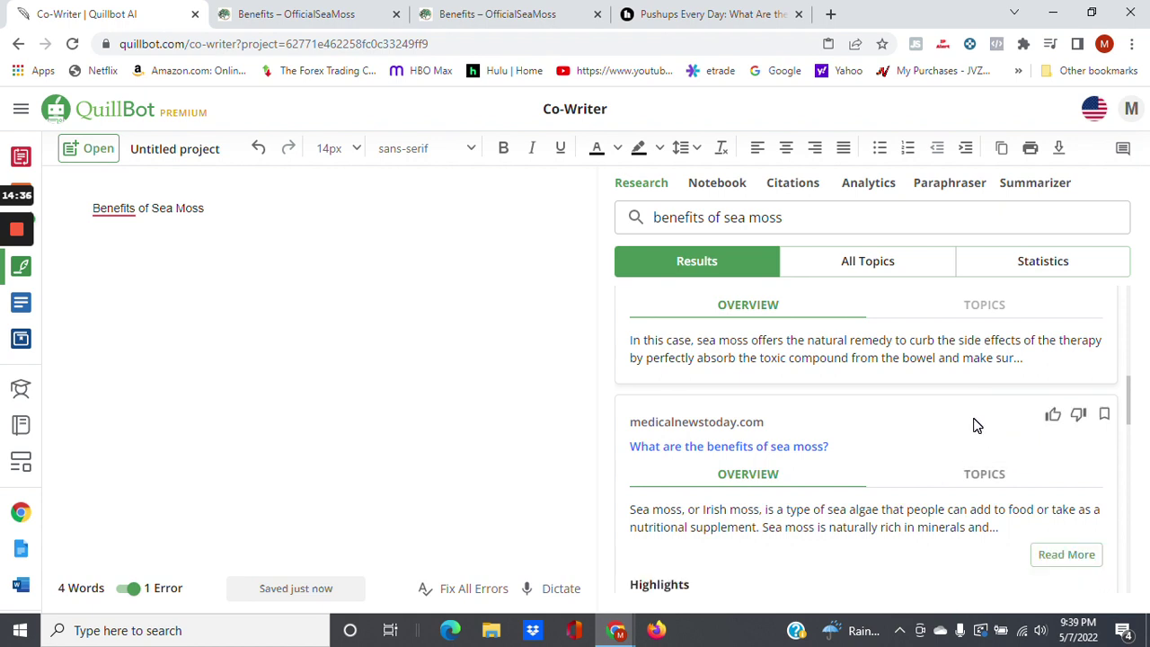
{"action": "scroll", "coordinate": [978, 425], "scroll_direction": "down", "scroll_amount": 1}
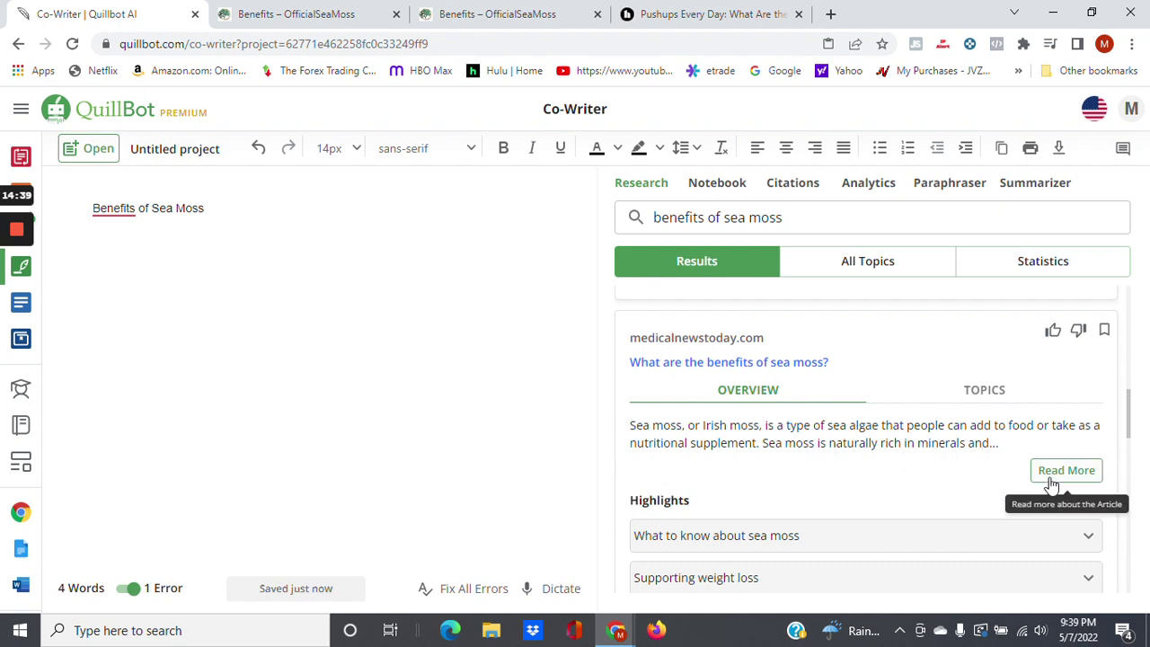
{"action": "left_click", "coordinate": [1052, 481]}
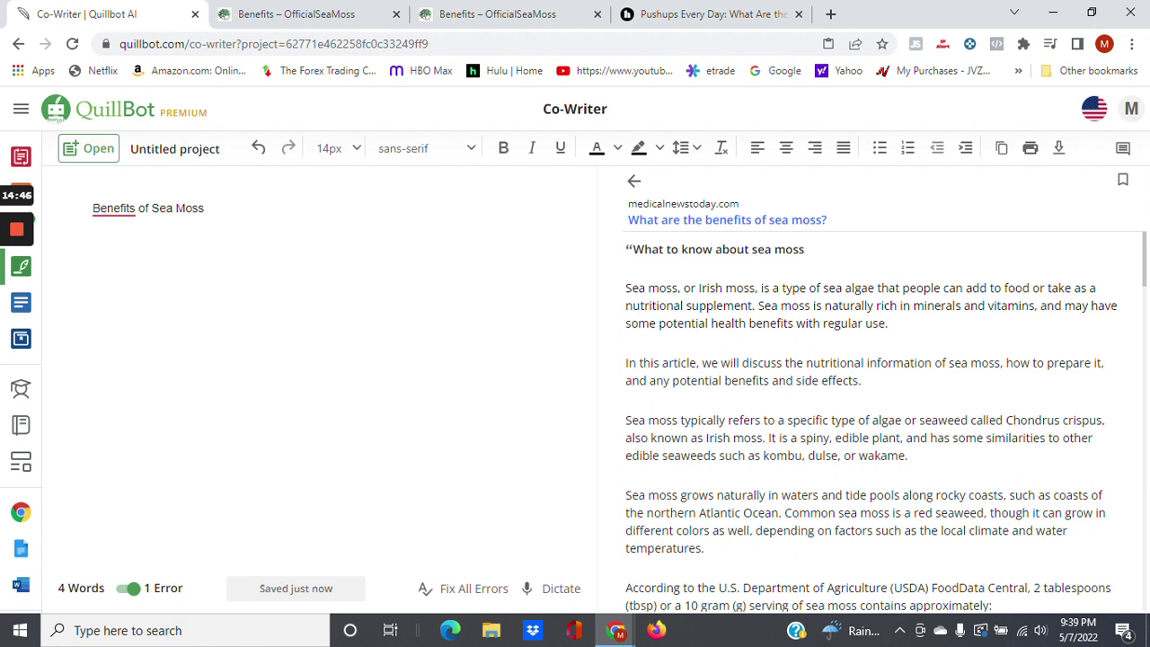
{"action": "scroll", "coordinate": [796, 329], "scroll_direction": "down", "scroll_amount": 15}
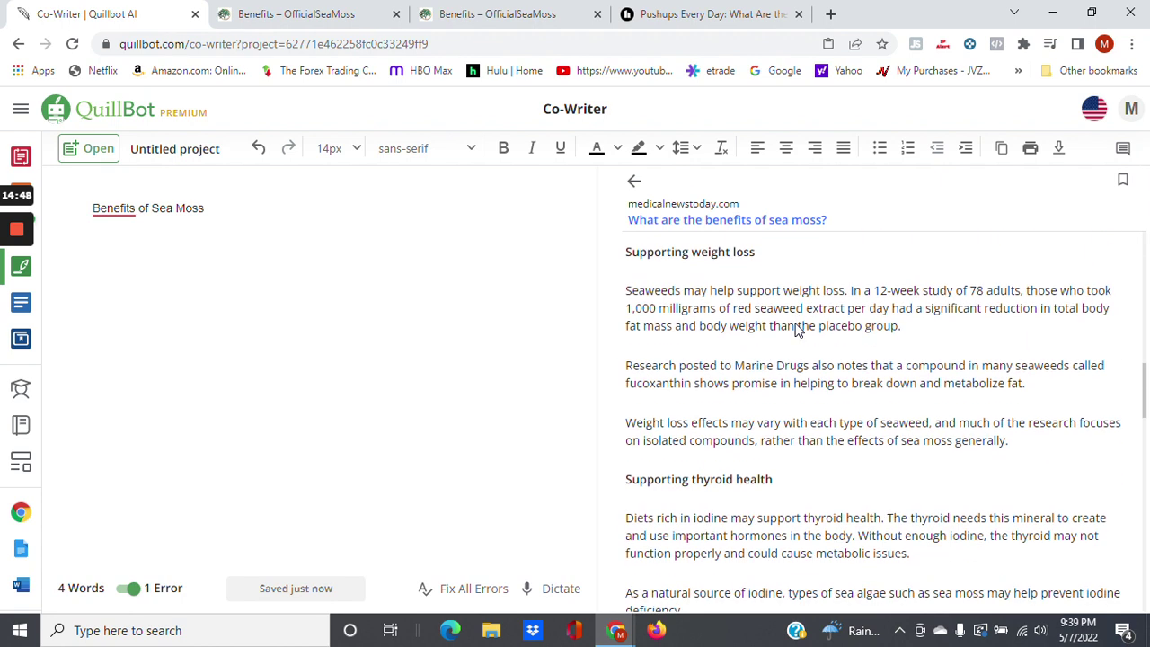
{"action": "scroll", "coordinate": [795, 330], "scroll_direction": "down", "scroll_amount": 2}
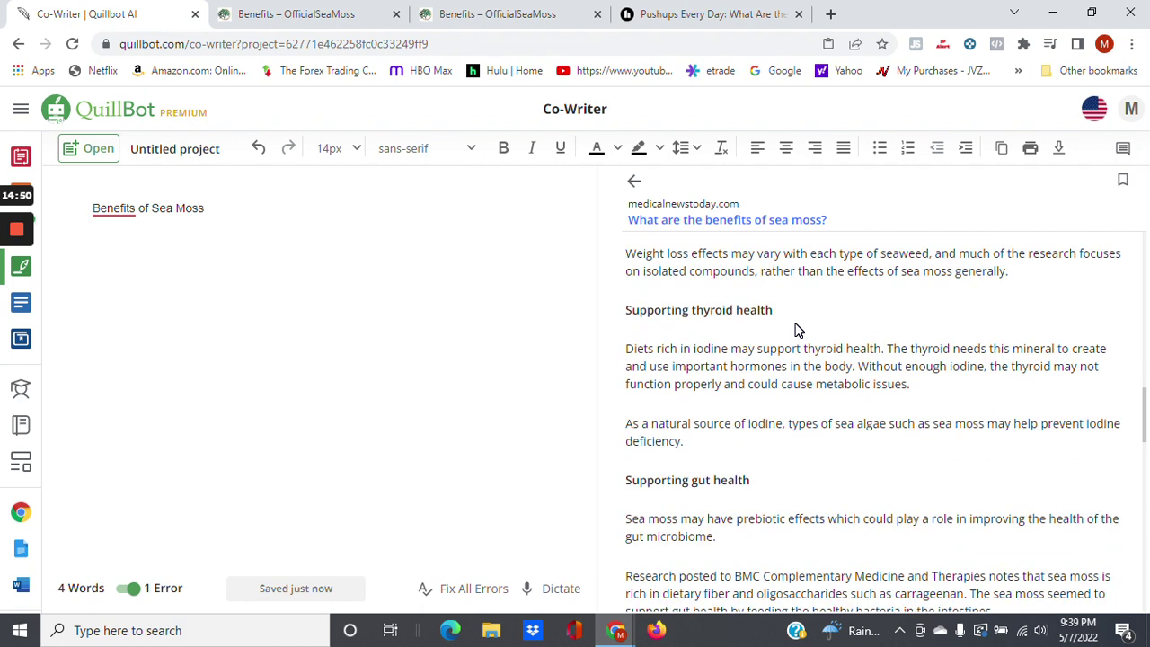